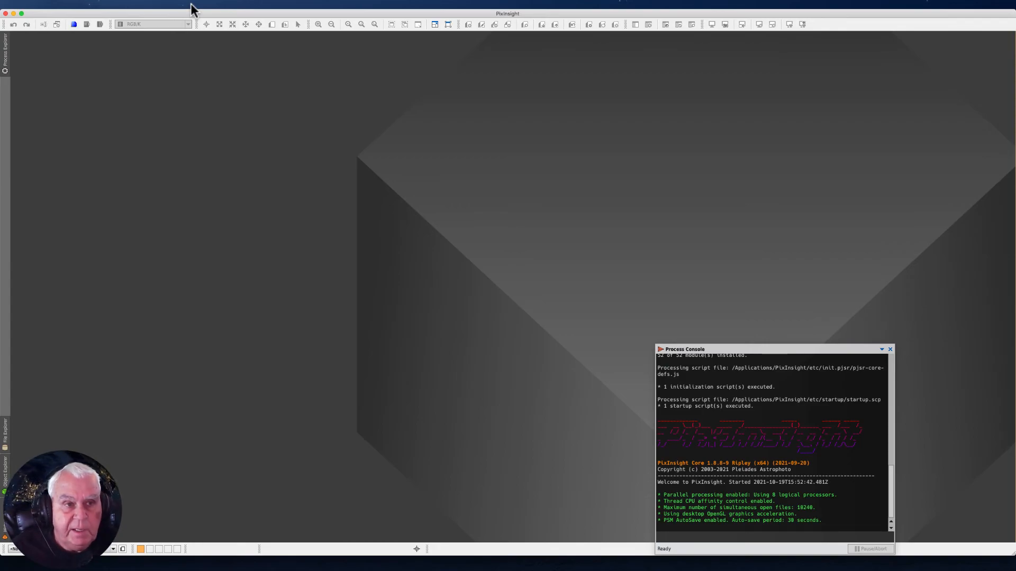
# - Load the process icon set EdsProcessIcons.xpsm and open the STF process from it
pyautogui.click(191, 4)
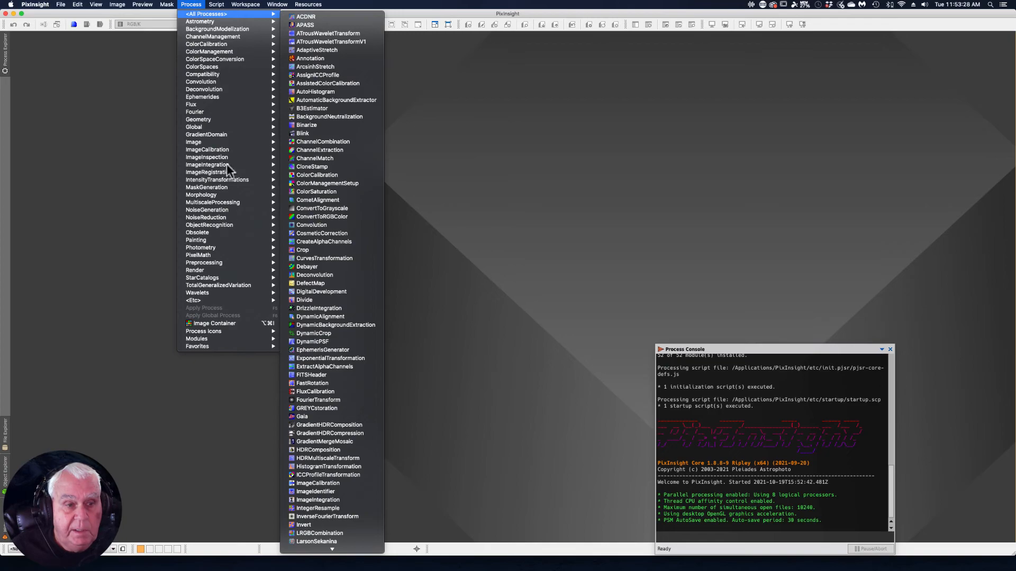
pyautogui.moveTo(211, 334)
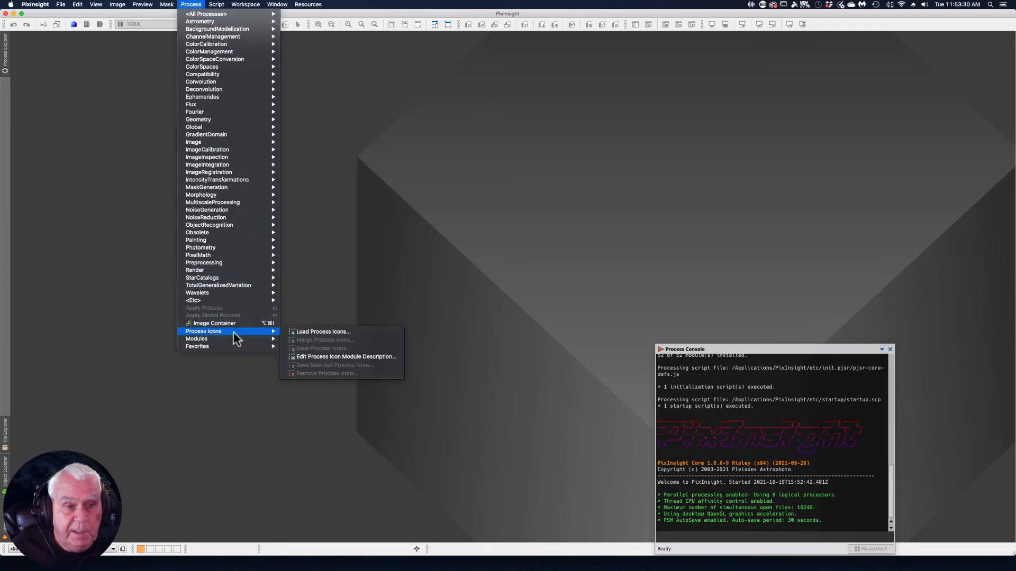
pyautogui.click(322, 333)
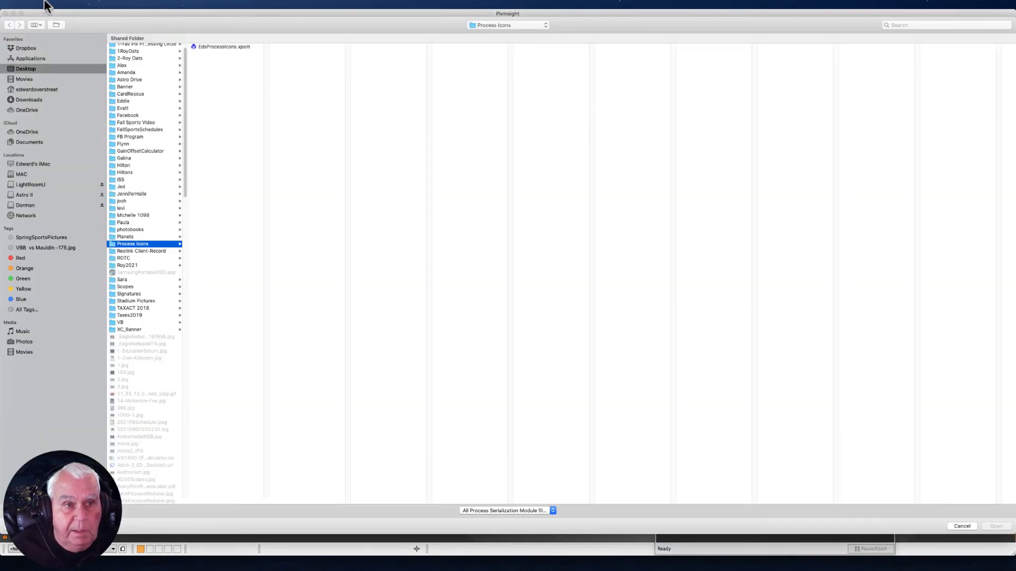
pyautogui.click(209, 47)
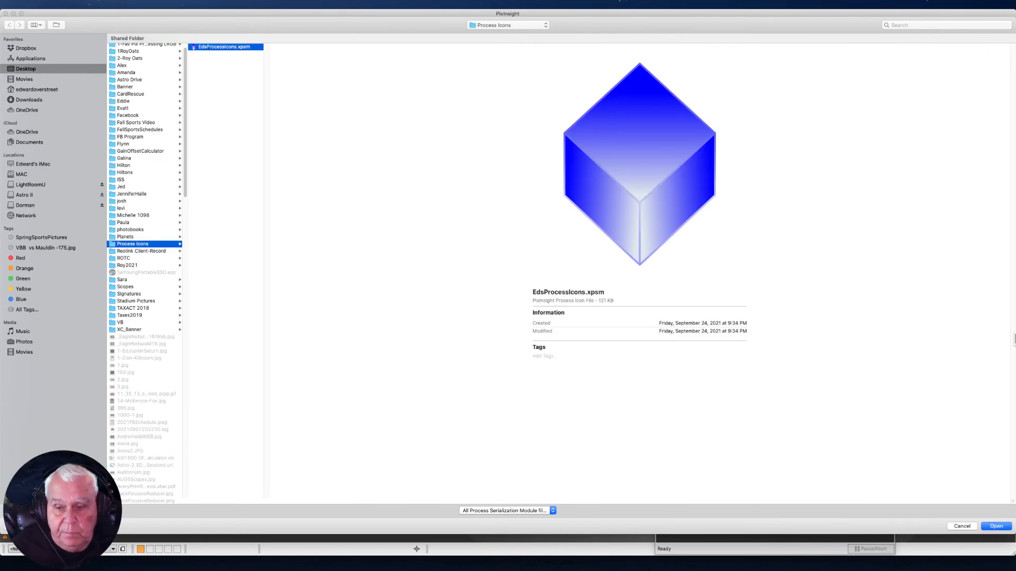
pyautogui.click(995, 526)
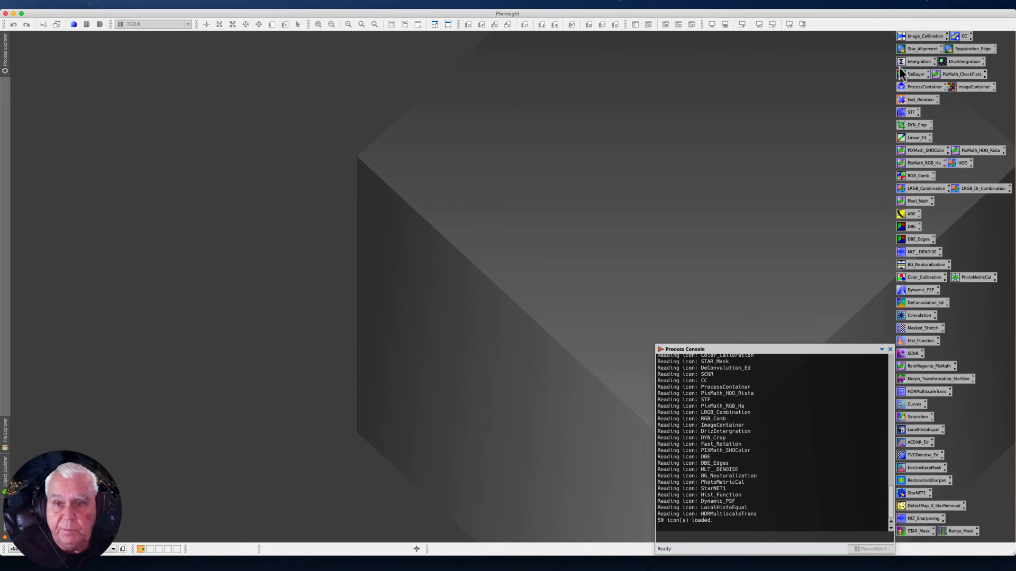
pyautogui.doubleClick(908, 113)
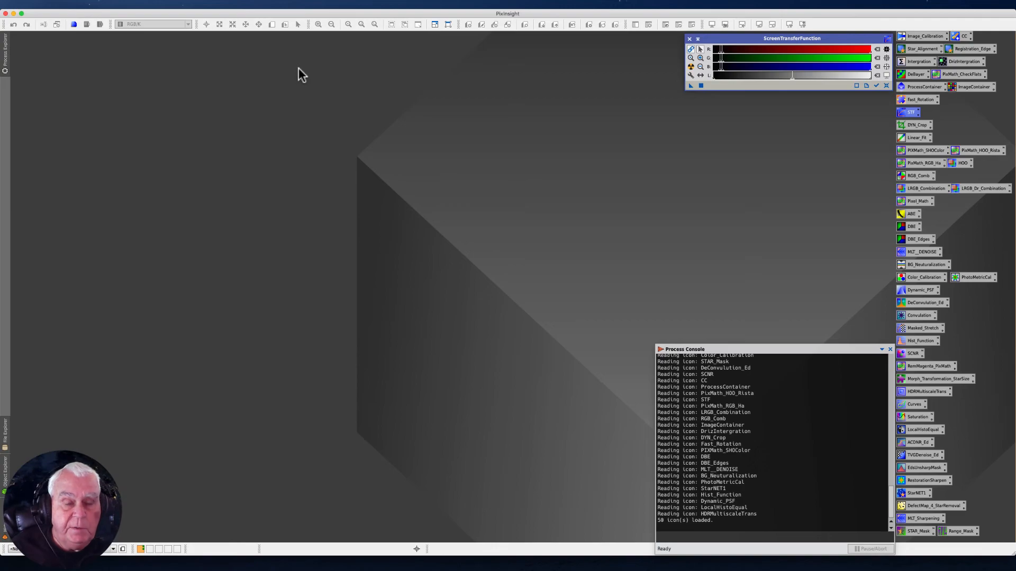
# - Open the Blink process and load the IC1318 light frames from Ha_0001 through SII_0028 in the Crescent session's Light folder
pyautogui.click(195, 5)
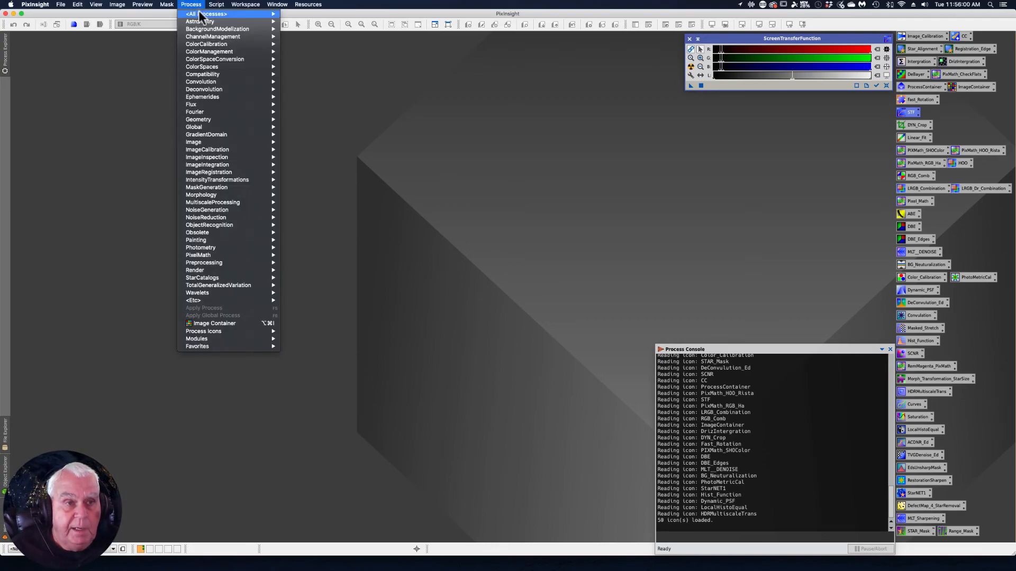
pyautogui.moveTo(202, 16)
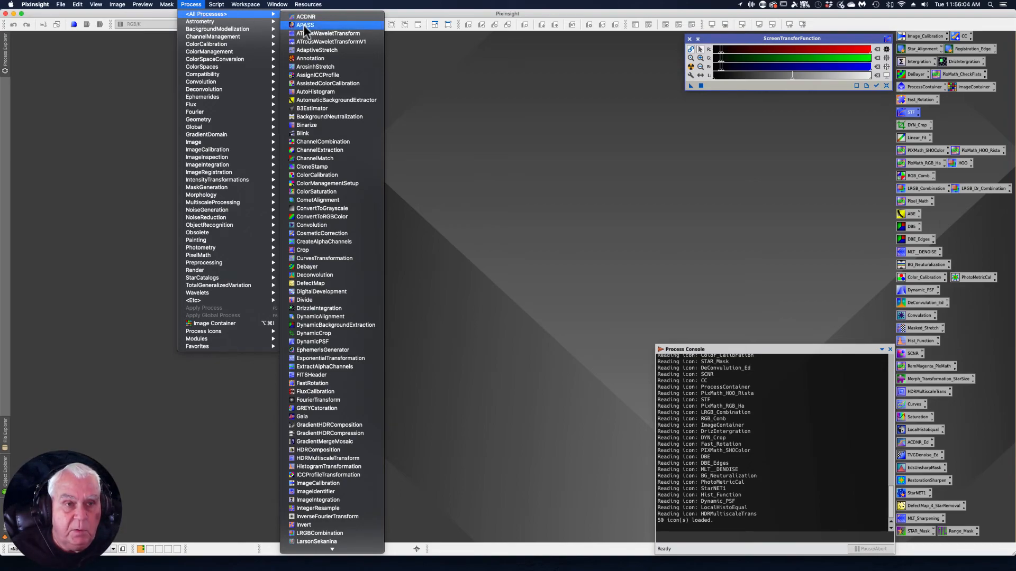
pyautogui.click(301, 135)
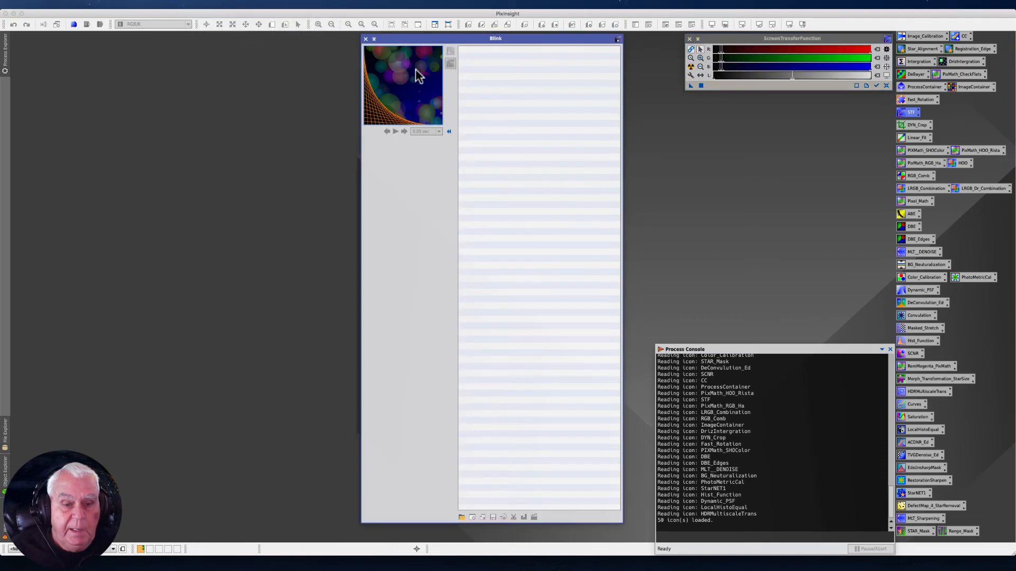
pyautogui.click(461, 518)
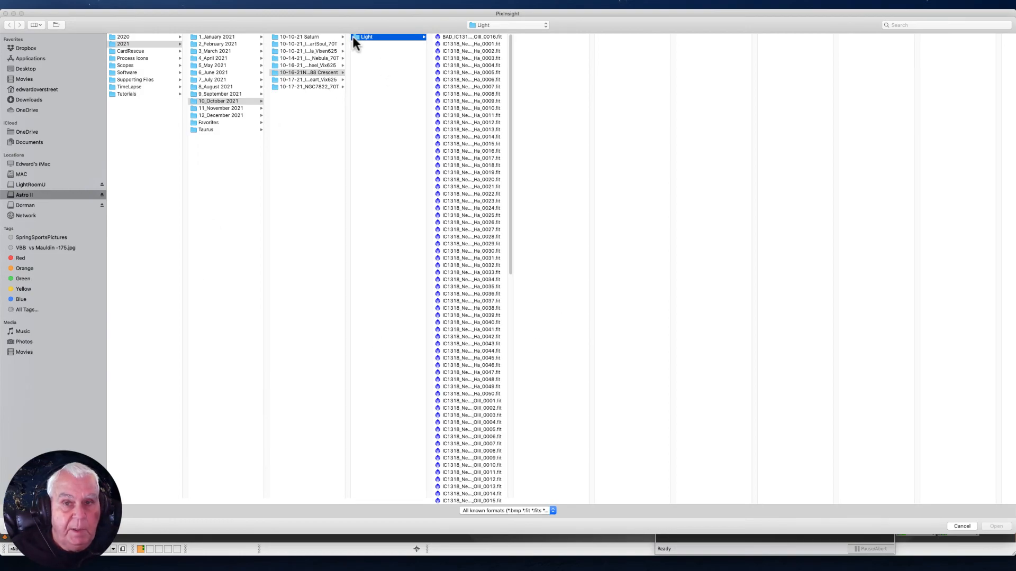
pyautogui.click(453, 44)
pyautogui.moveTo(510, 47); pyautogui.dragTo(531, 381)
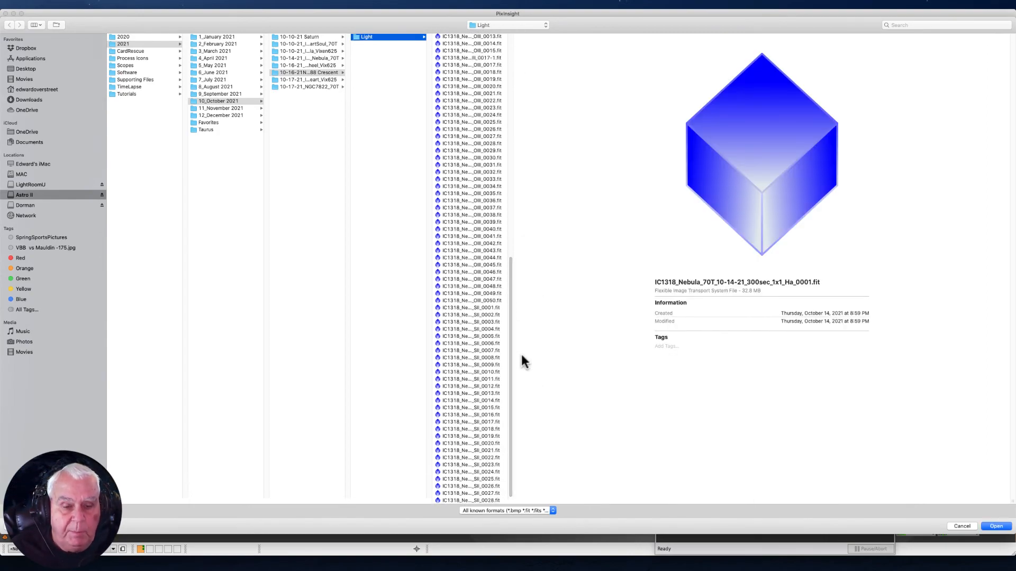
pyautogui.keyDown('shift'); pyautogui.click(479, 501); pyautogui.keyUp('shift')
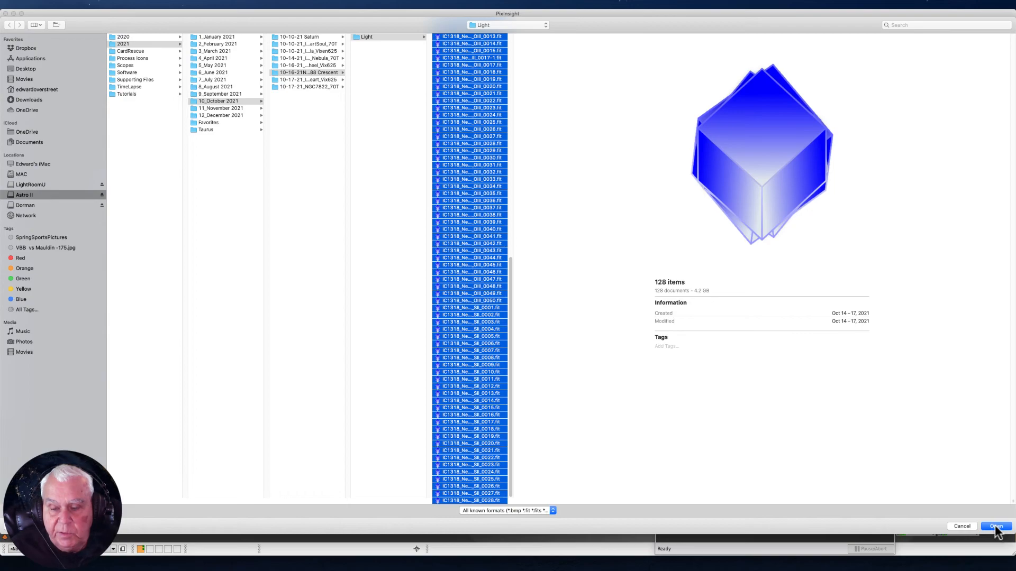
pyautogui.click(995, 527)
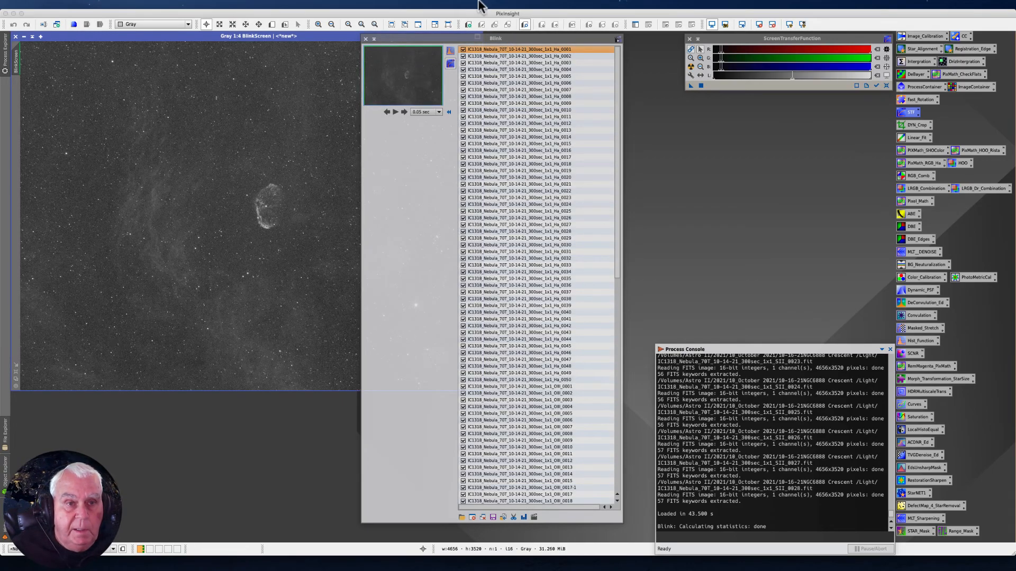
# - Move the Blink window off the preview image and examine the nebula and stars of frame Ha_0001 at several magnifications
pyautogui.moveTo(410, 39); pyautogui.dragTo(470, 35)
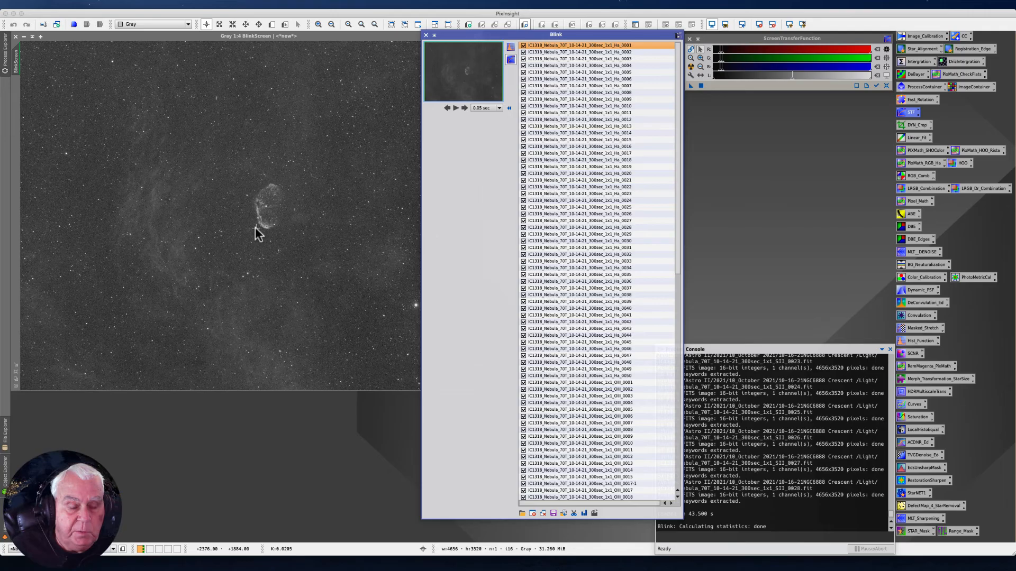
pyautogui.scroll(3, 236, 256)
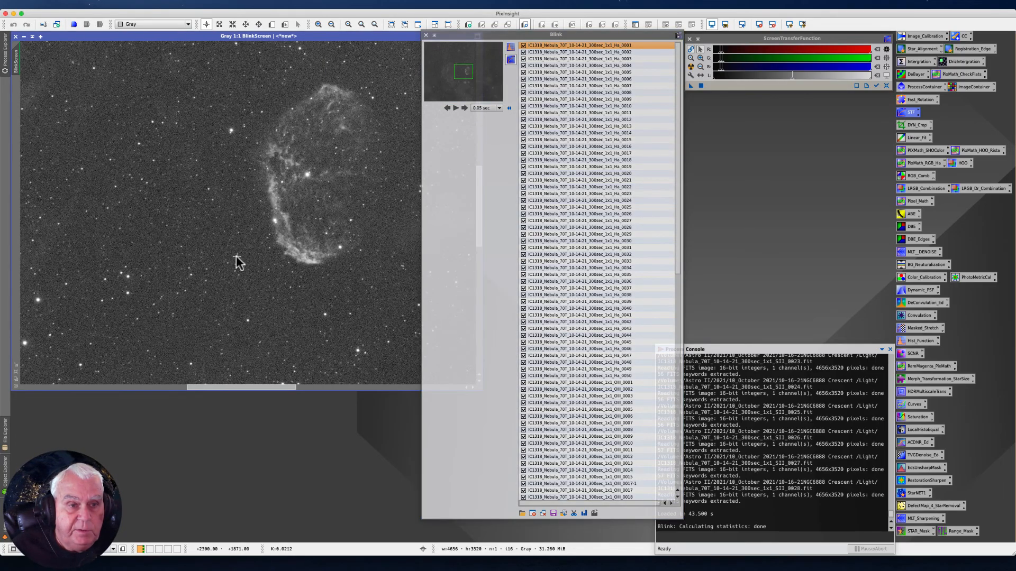
pyautogui.scroll(1, 238, 257)
pyautogui.scroll(-3, 238, 257)
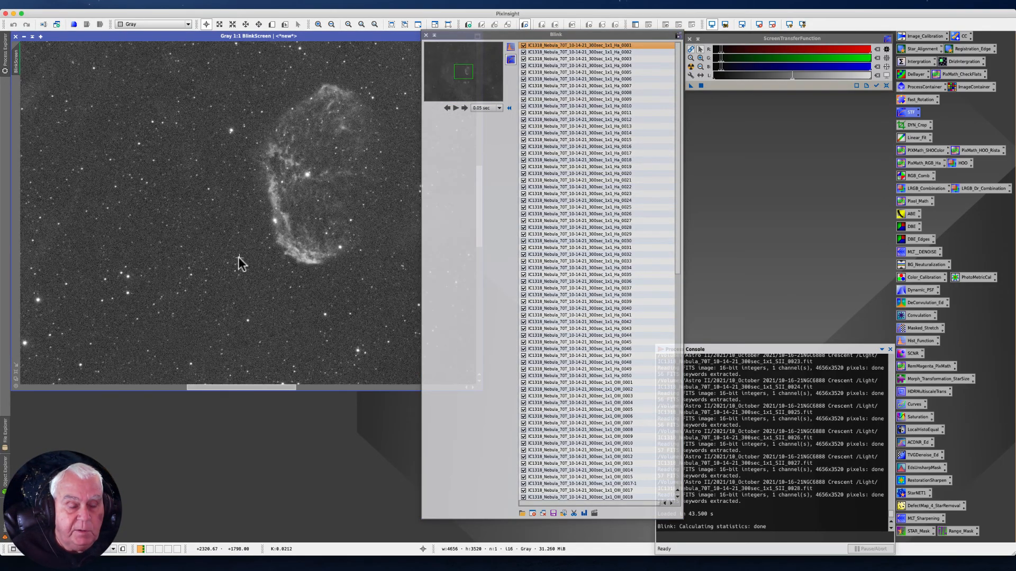
pyautogui.scroll(-1, 238, 256)
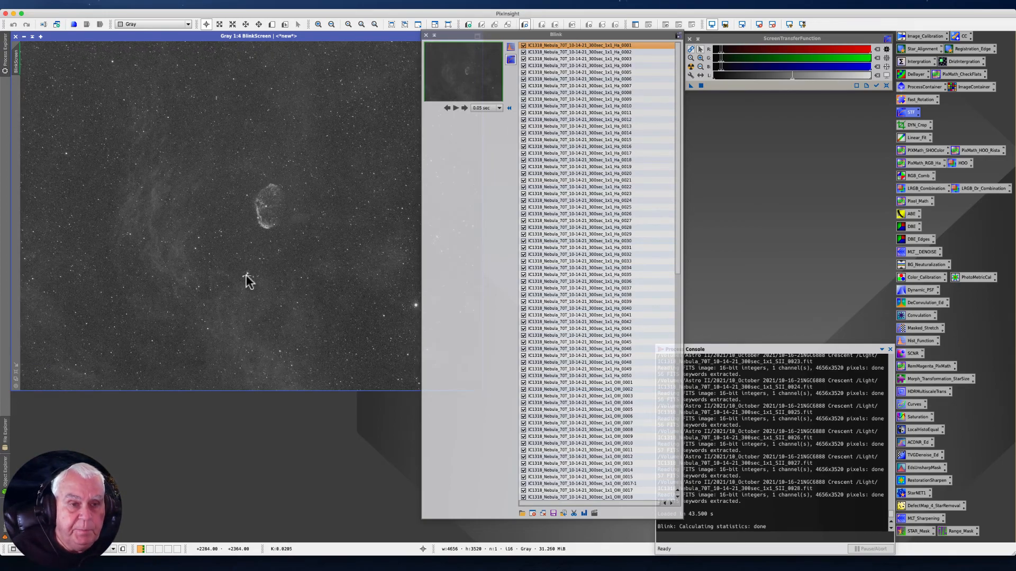
pyautogui.scroll(-1, 243, 226)
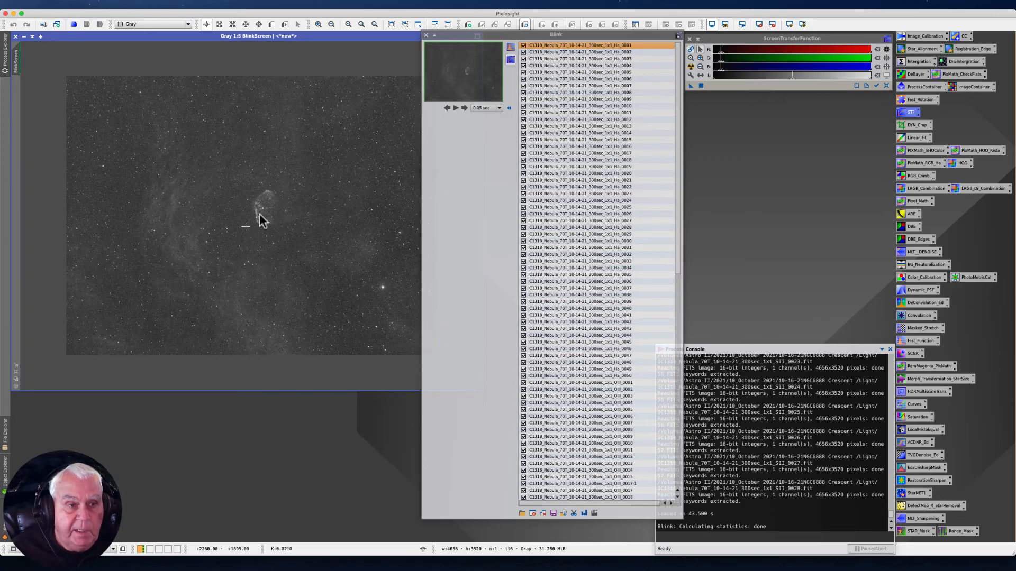
pyautogui.scroll(1, 275, 206)
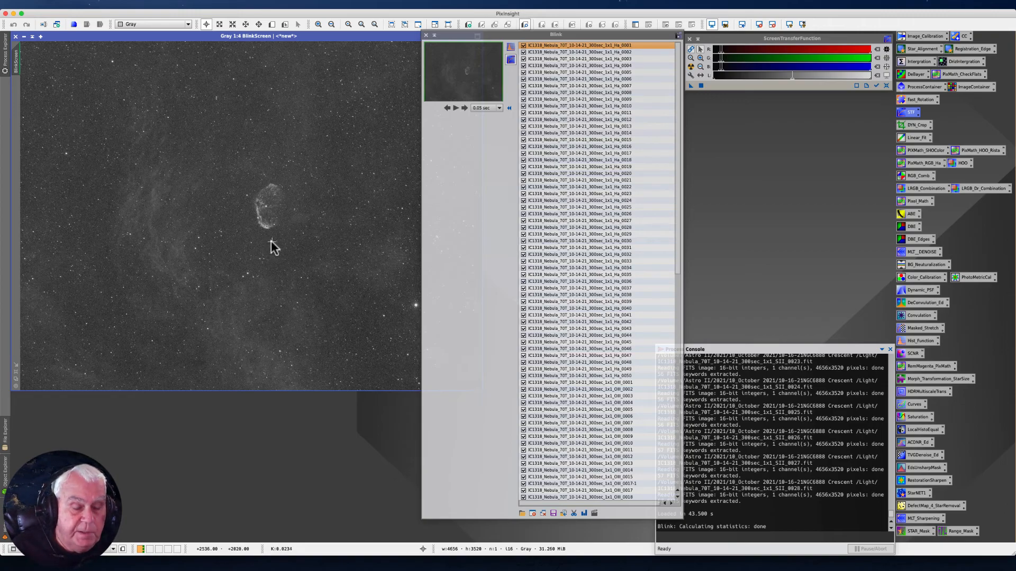
pyautogui.scroll(5, 271, 239)
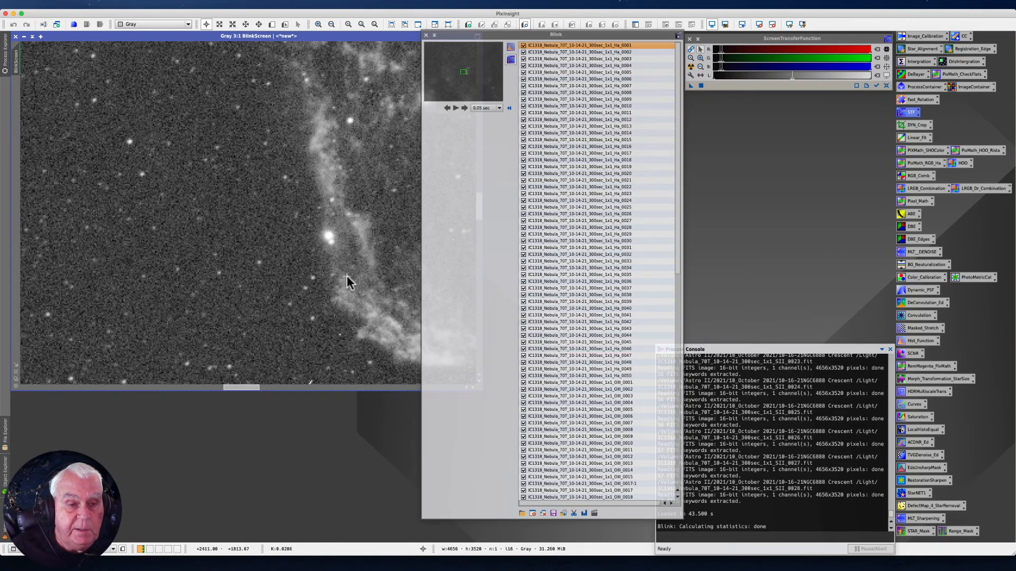
pyautogui.click(245, 389)
pyautogui.moveTo(245, 390); pyautogui.dragTo(261, 392)
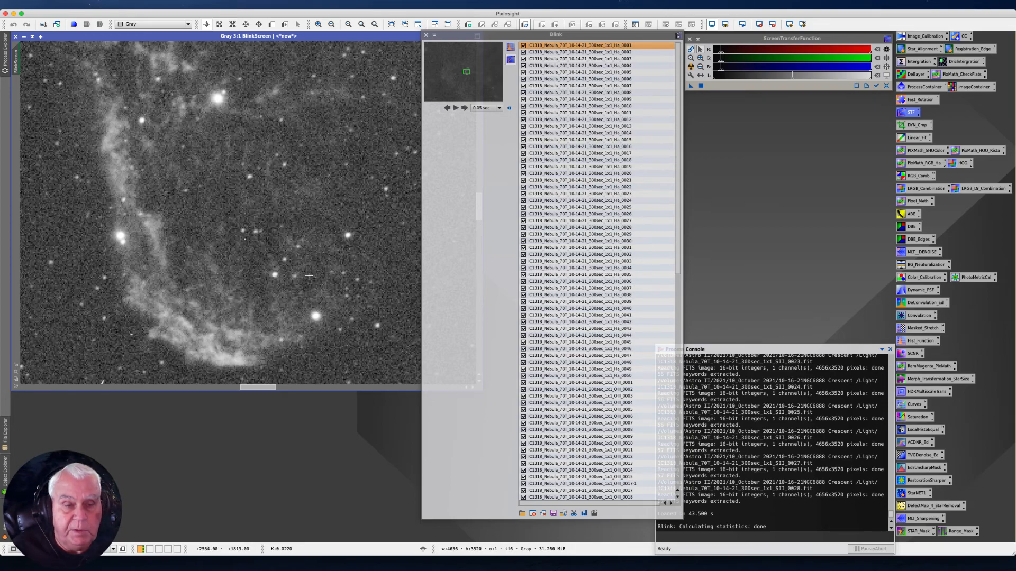
pyautogui.scroll(-5, 308, 276)
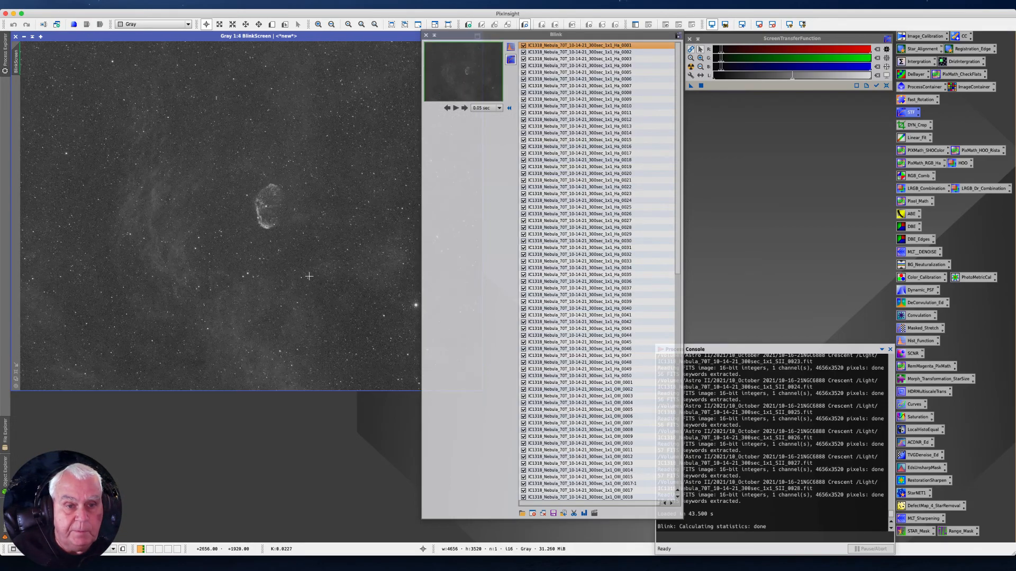
pyautogui.scroll(2, 310, 273)
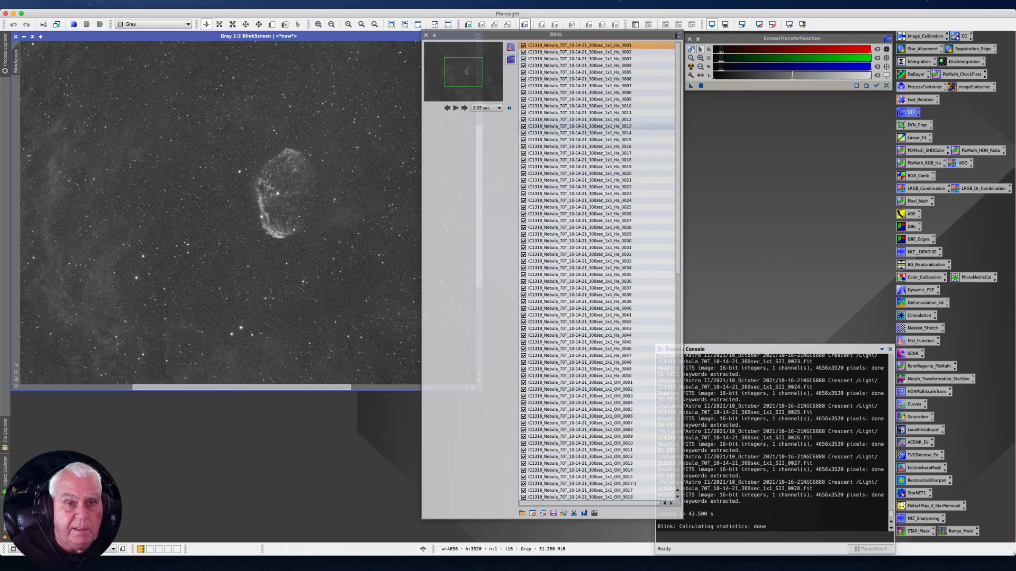
# - Apply the automatic histogram transformation to all Blink images and play the frame sequence, ending back on frame Ha_0001
pyautogui.click(509, 48)
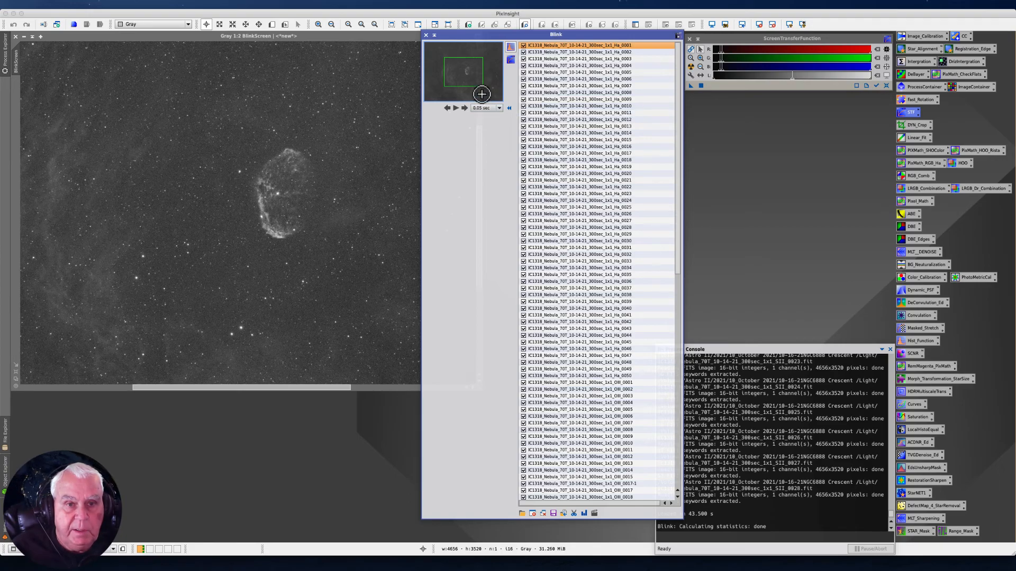
pyautogui.click(455, 107)
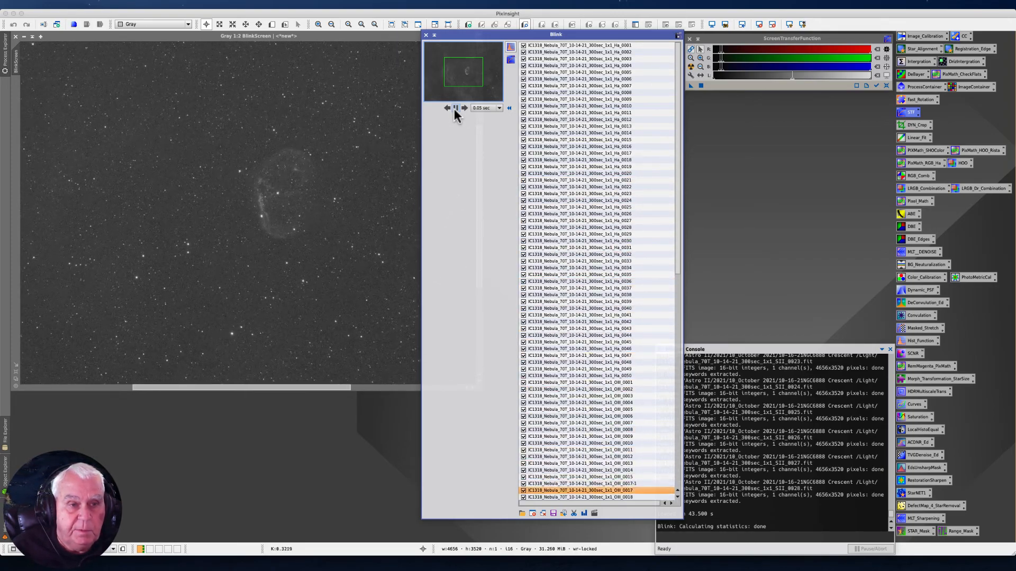
pyautogui.click(455, 108)
pyautogui.moveTo(675, 144); pyautogui.dragTo(669, 46)
pyautogui.click(578, 45)
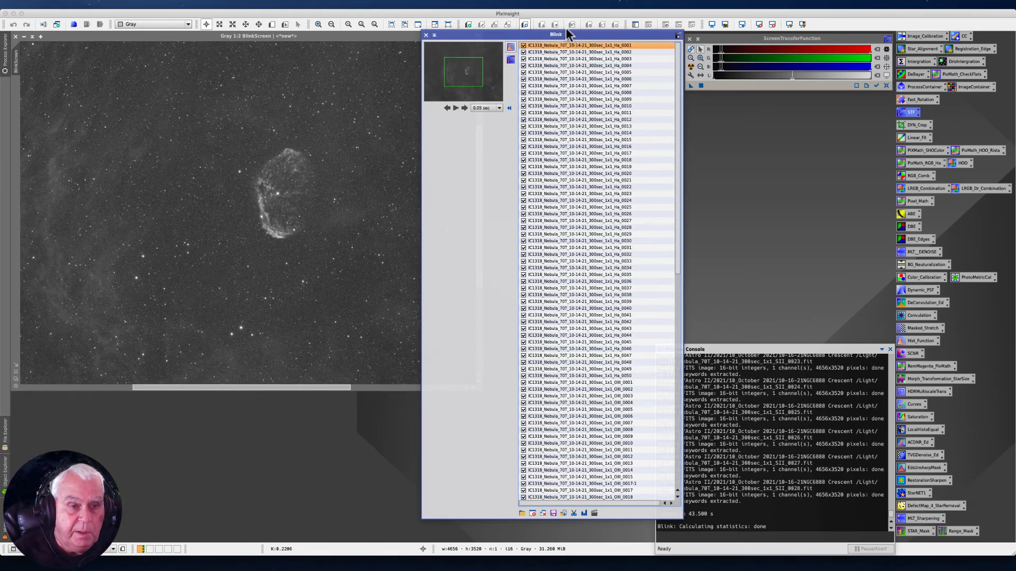
# - Check the Ha frames one by one up to Ha_0034 and exclude Ha_0034 from the Blink selection
pyautogui.press('Down')
pyautogui.press('Down')
pyautogui.press('Down')
pyautogui.press('Down')
pyautogui.press('Down')
pyautogui.press('Down')
pyautogui.press('Down')
pyautogui.press('Down')
pyautogui.press('Down')
pyautogui.press('Down')
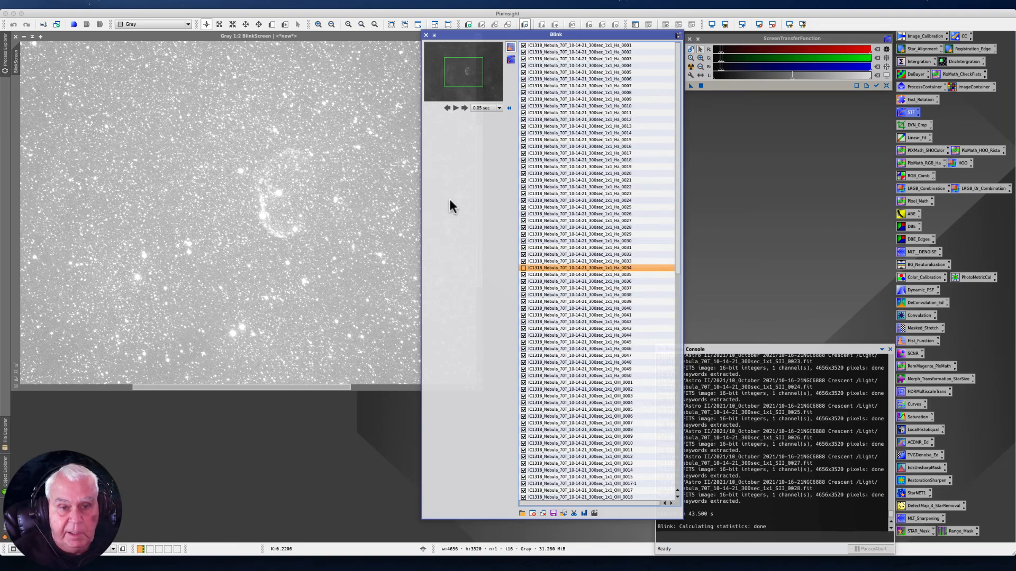
# - Check the remaining Ha frames and the first OIII frames one by one, and exclude OIII_0009 from the selection
pyautogui.press('Down')
pyautogui.press('Down')
pyautogui.press('Down')
pyautogui.press('Down')
pyautogui.press('Down')
pyautogui.press('Down')
pyautogui.press('Down')
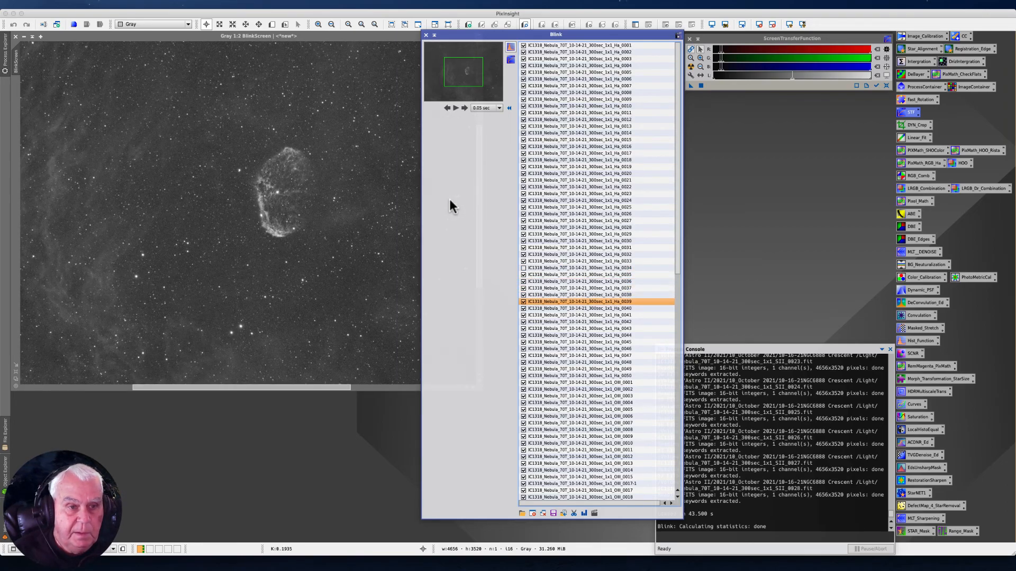
pyautogui.press('Down')
pyautogui.press('Down')
pyautogui.press('Down')
pyautogui.press('Down')
pyautogui.press('Down')
pyautogui.press('Down')
pyautogui.press('Down')
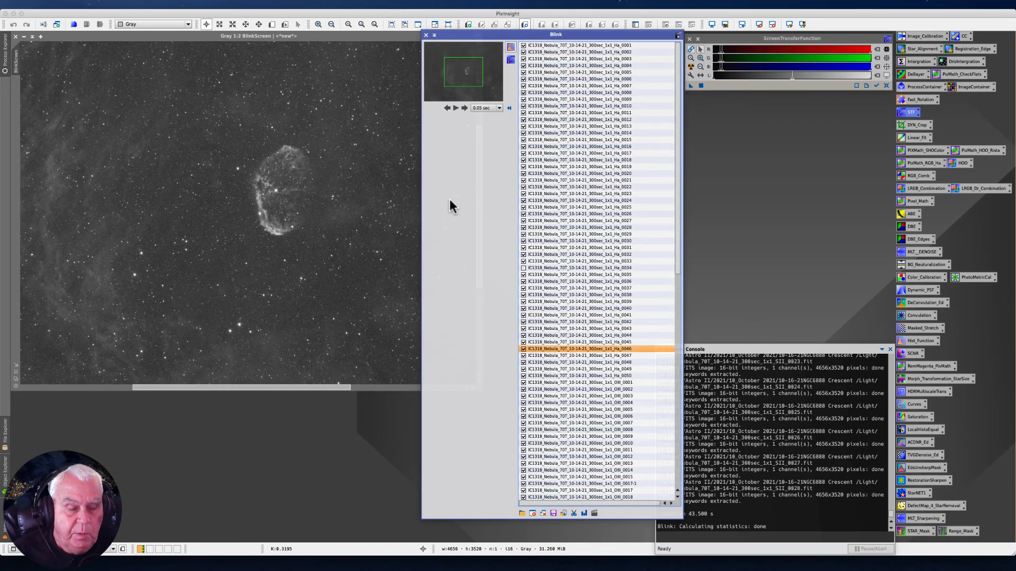
pyautogui.press('Down')
pyautogui.press('Down')
pyautogui.press('Down')
pyautogui.press('Down')
pyautogui.press('Down')
pyautogui.press('Down')
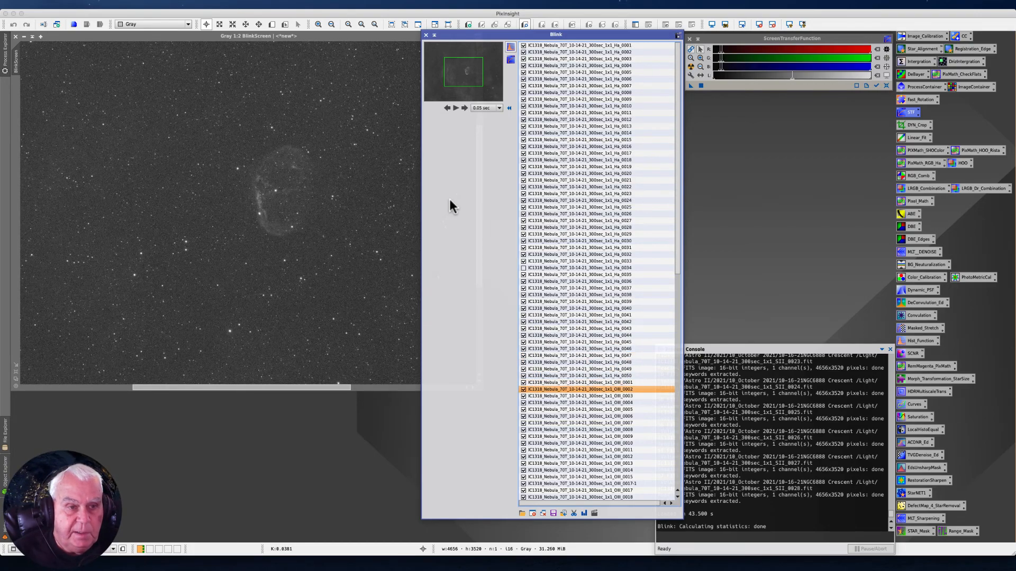
pyautogui.press('Down')
pyautogui.press('Down')
pyautogui.press('Down')
pyautogui.press('Down')
pyautogui.press('Down')
pyautogui.press('Down')
pyautogui.press('Down')
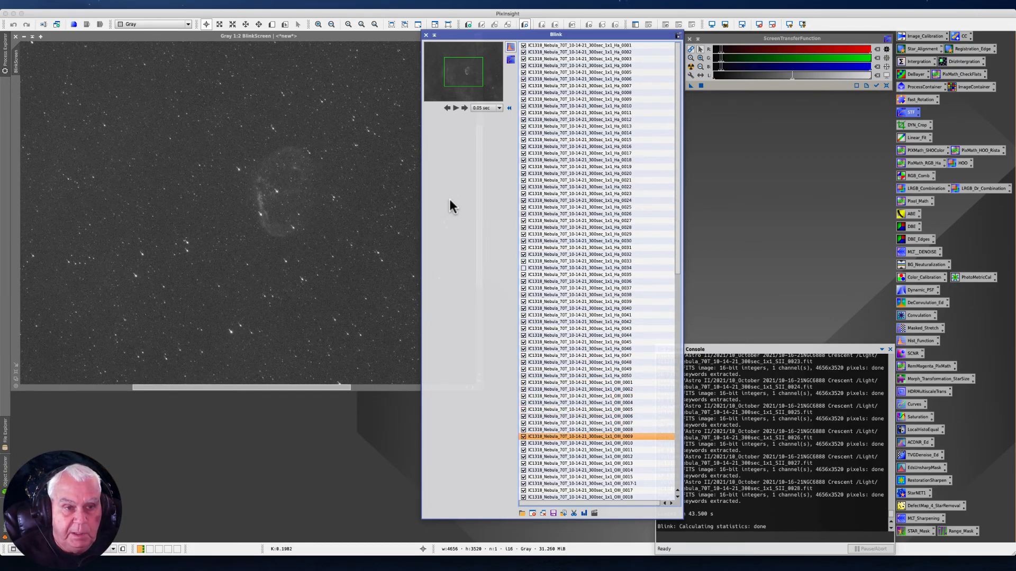
pyautogui.press('Up')
pyautogui.press('Up')
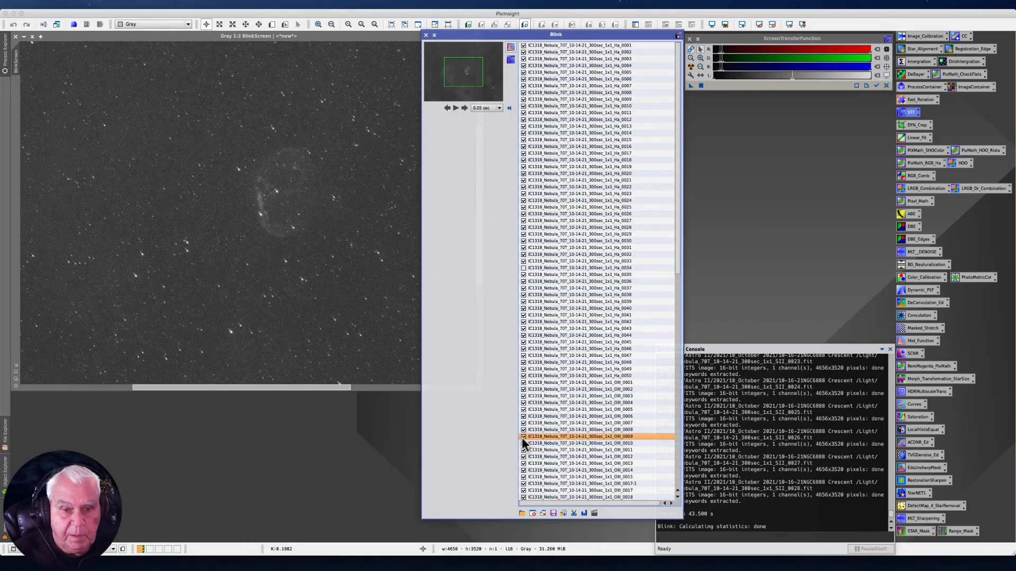
# - Check the OIII frames after OIII_0009 one by one up to OIII_0048 and exclude OIII_0048 from the Blink selection
pyautogui.press('Down')
pyautogui.press('Down')
pyautogui.press('Down')
pyautogui.press('Down')
pyautogui.press('Down')
pyautogui.press('Down')
pyautogui.press('Down')
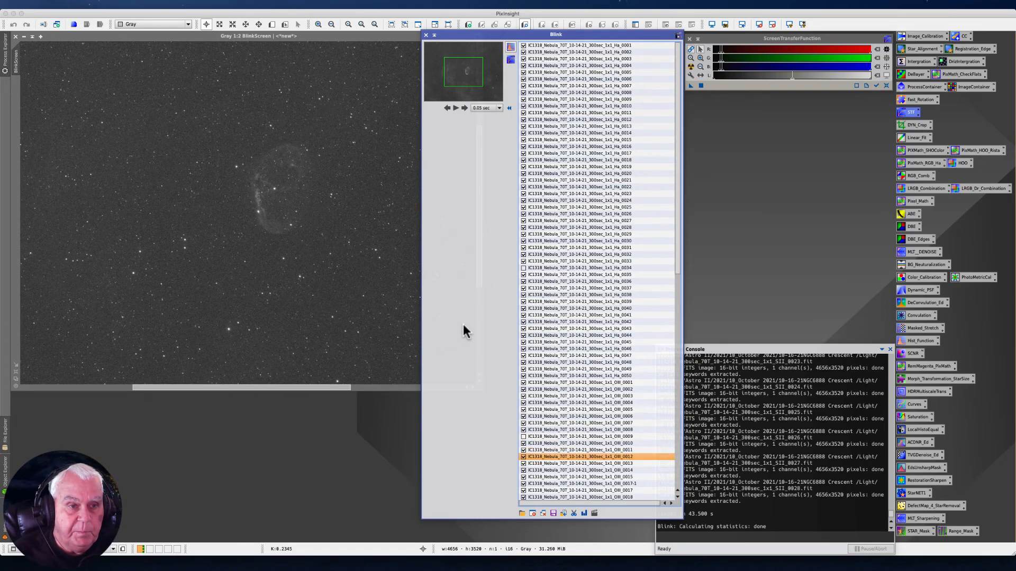
pyautogui.press('Down')
pyautogui.press('Down')
pyautogui.press('Down')
pyautogui.press('Down')
pyautogui.press('Down')
pyautogui.press('Down')
pyautogui.press('Down')
pyautogui.press('Down')
pyautogui.press('Down')
pyautogui.press('Down')
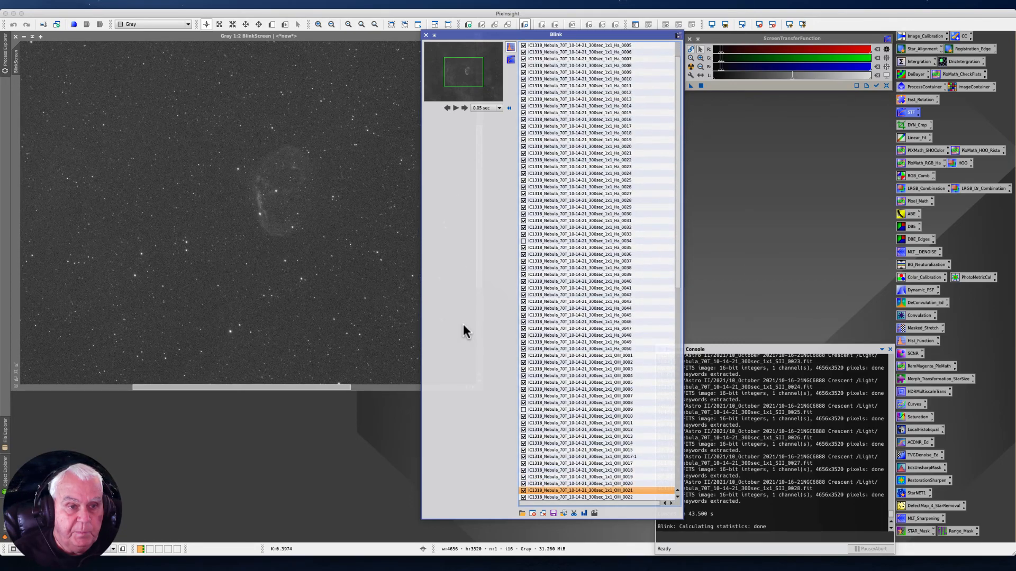
pyautogui.press('Down')
pyautogui.press('Down')
pyautogui.press('Down')
pyautogui.press('Down')
pyautogui.press('Down')
pyautogui.press('Down')
pyautogui.press('Down')
pyautogui.press('Down')
pyautogui.press('Down')
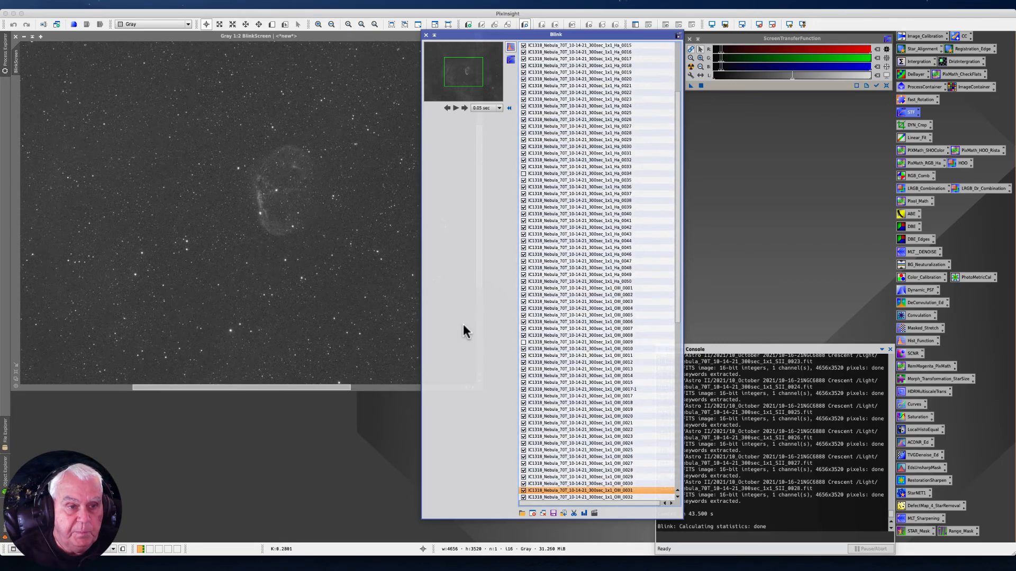
pyautogui.press('Down')
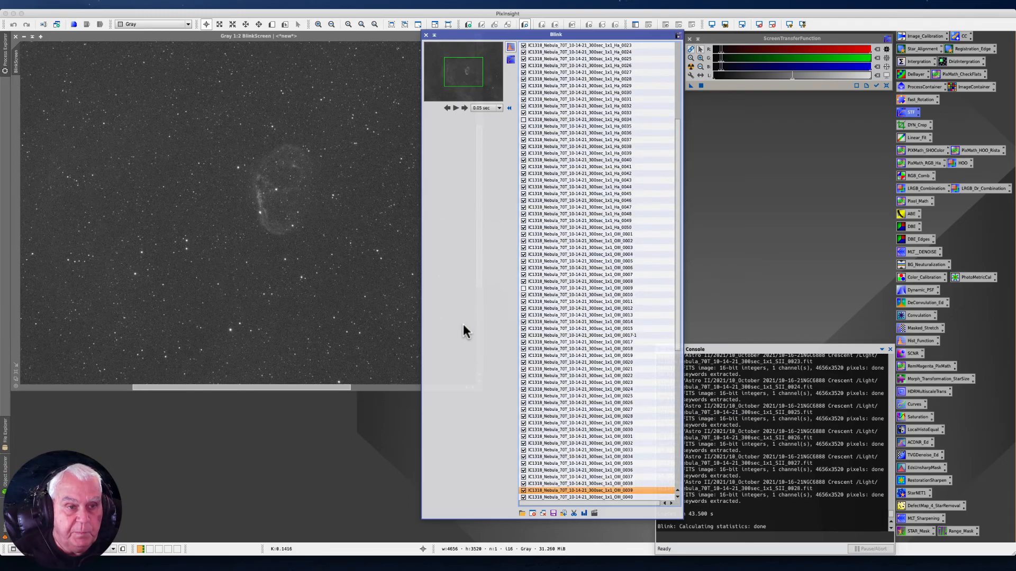
pyautogui.press('Down')
pyautogui.press('Down')
pyautogui.press('Down')
pyautogui.press('Down')
pyautogui.press('Down')
pyautogui.press('Down')
pyautogui.press('Down')
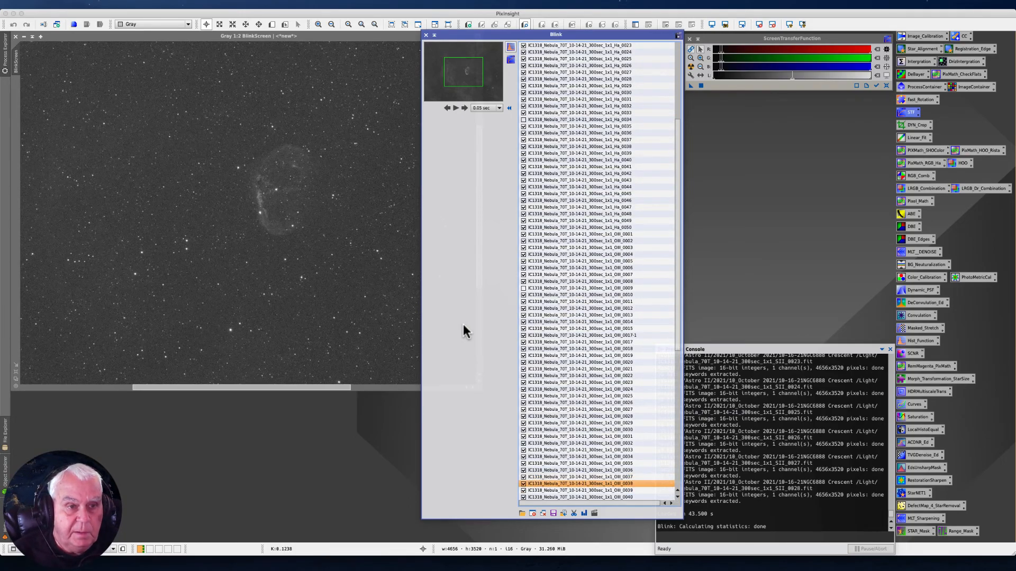
pyautogui.press('Down')
pyautogui.press('Down')
pyautogui.press('Down')
pyautogui.press('Down')
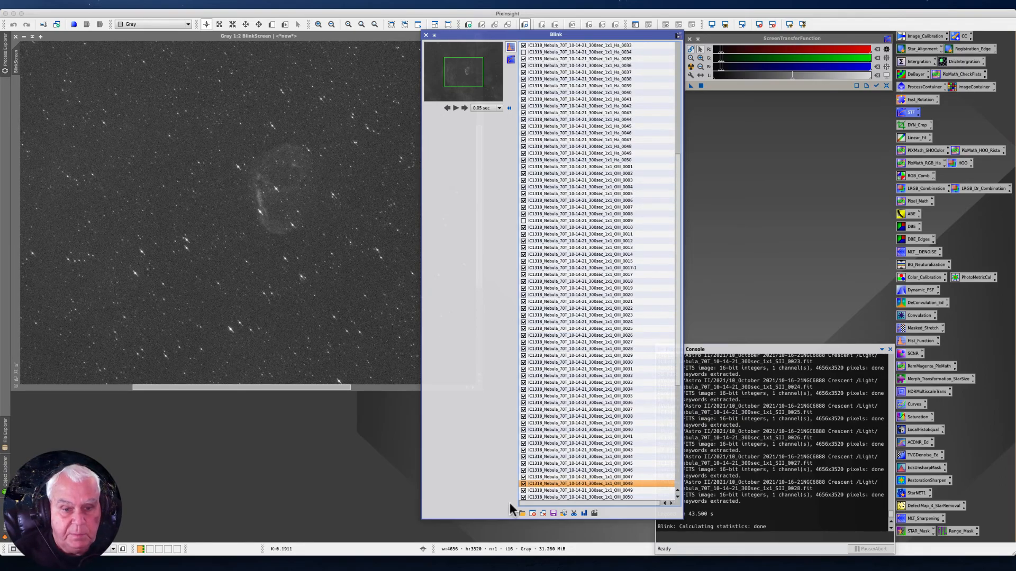
pyautogui.click(523, 483)
# - Check the last OIII frames and all SII frames one by one through SII_0028 for distorted stars
pyautogui.press('Down')
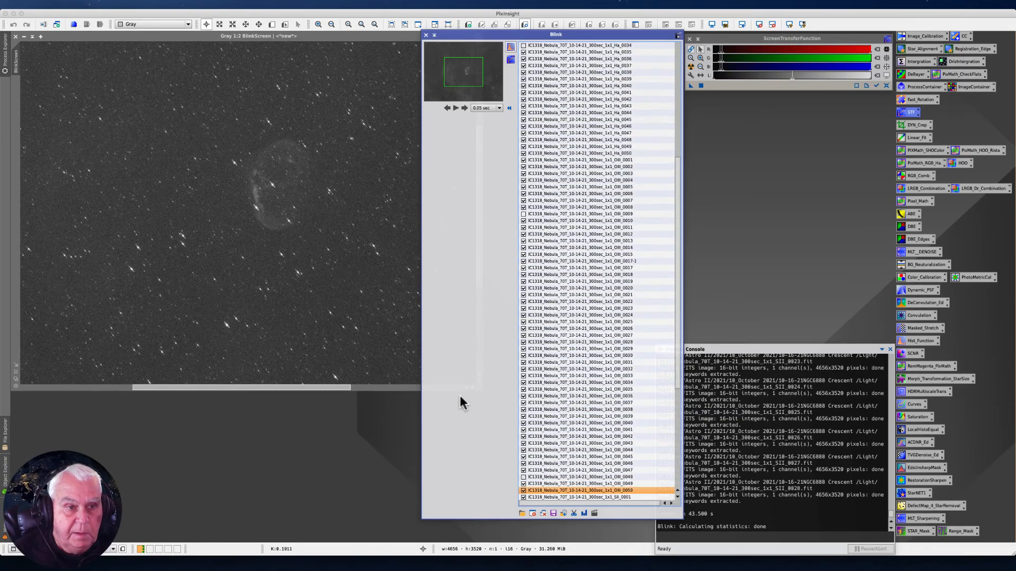
pyautogui.press('Down')
pyautogui.press('Down')
pyautogui.press('Down')
pyautogui.press('Down')
pyautogui.press('Down')
pyautogui.press('Down')
pyautogui.press('Down')
pyautogui.press('Down')
pyautogui.press('Down')
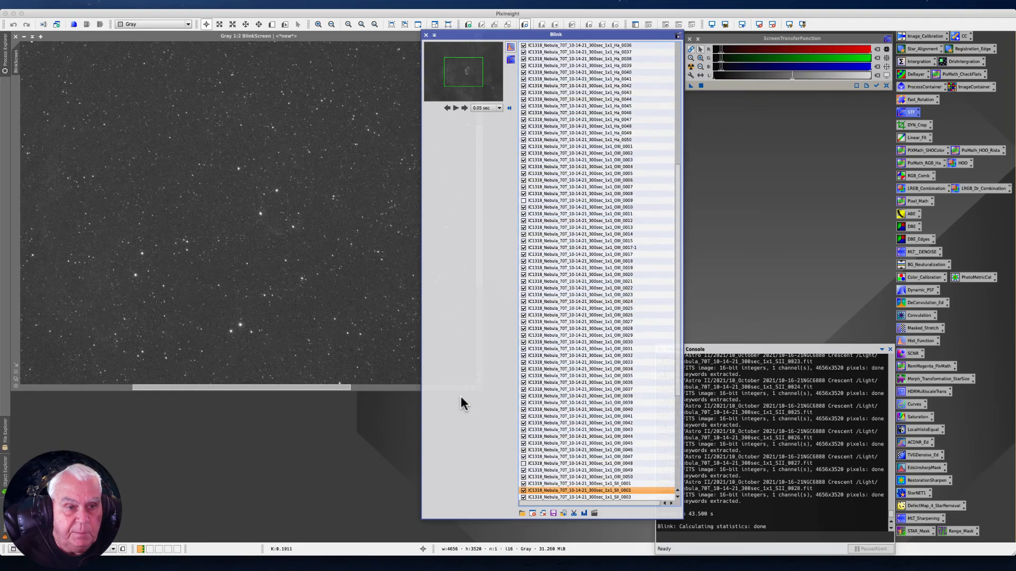
pyautogui.press('Down')
pyautogui.press('Down')
pyautogui.press('Down')
pyautogui.press('Down')
pyautogui.press('Down')
pyautogui.press('Down')
pyautogui.press('Down')
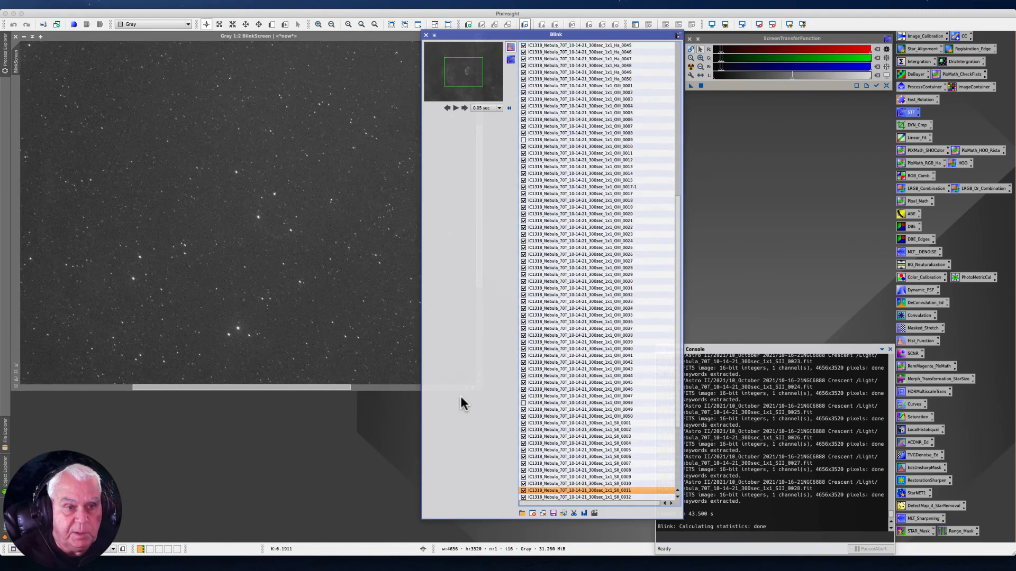
pyautogui.press('Down')
pyautogui.press('Down')
pyautogui.press('Down')
pyautogui.press('Down')
pyautogui.press('Down')
pyautogui.press('Down')
pyautogui.press('Down')
pyautogui.press('Down')
pyautogui.press('Down')
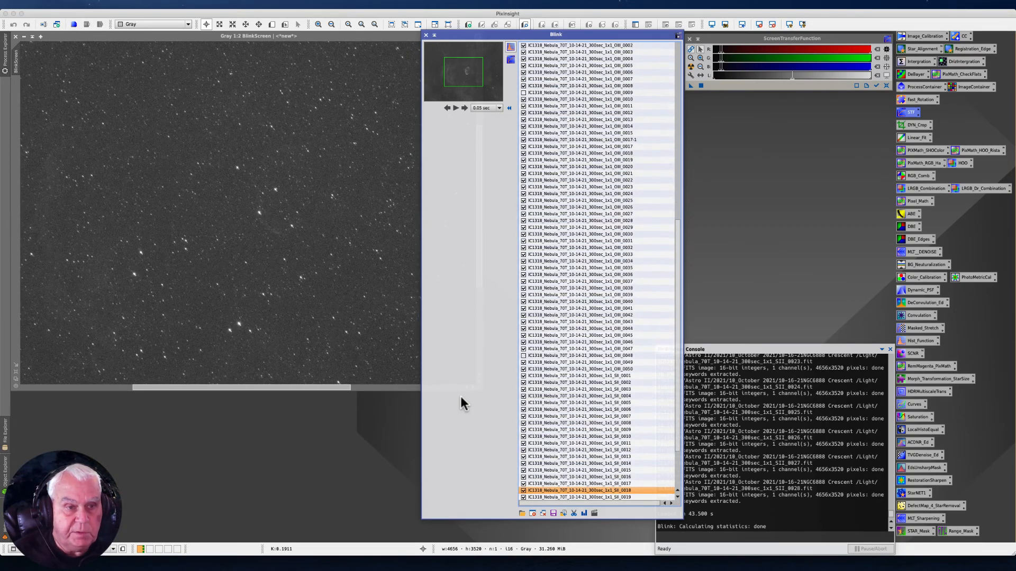
pyautogui.press('Down')
pyautogui.press('Down')
pyautogui.press('Down')
pyautogui.press('Down')
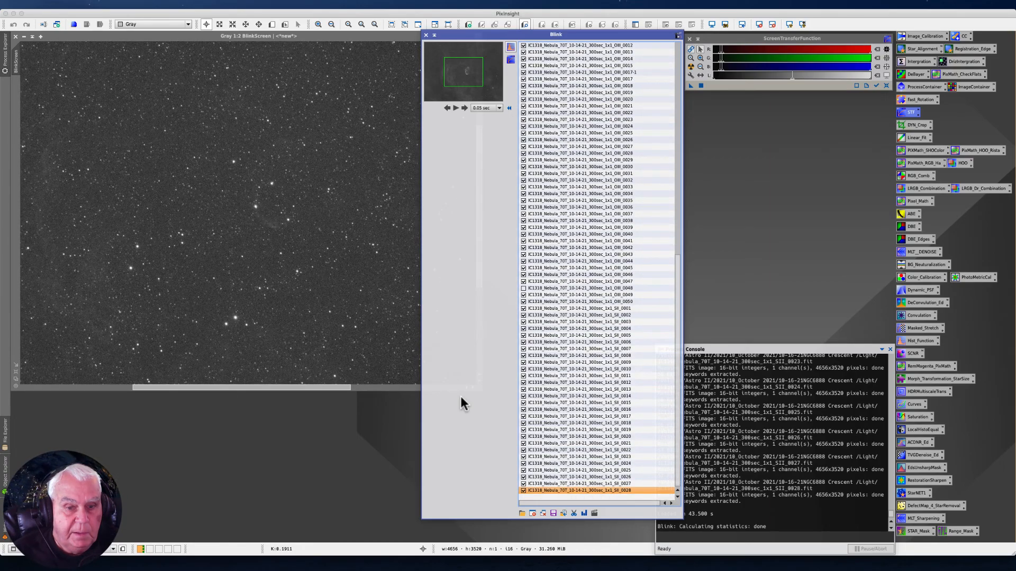
# - Go back through the SII frames and compare the star shapes in SII_0016 and SII_0017
pyautogui.press('Up')
pyautogui.press('Up')
pyautogui.press('Up')
pyautogui.press('Up')
pyautogui.press('Up')
pyautogui.press('Up')
pyautogui.press('Up')
pyautogui.press('Up')
pyautogui.press('Up')
pyautogui.press('Up')
pyautogui.press('Up')
pyautogui.press('Up')
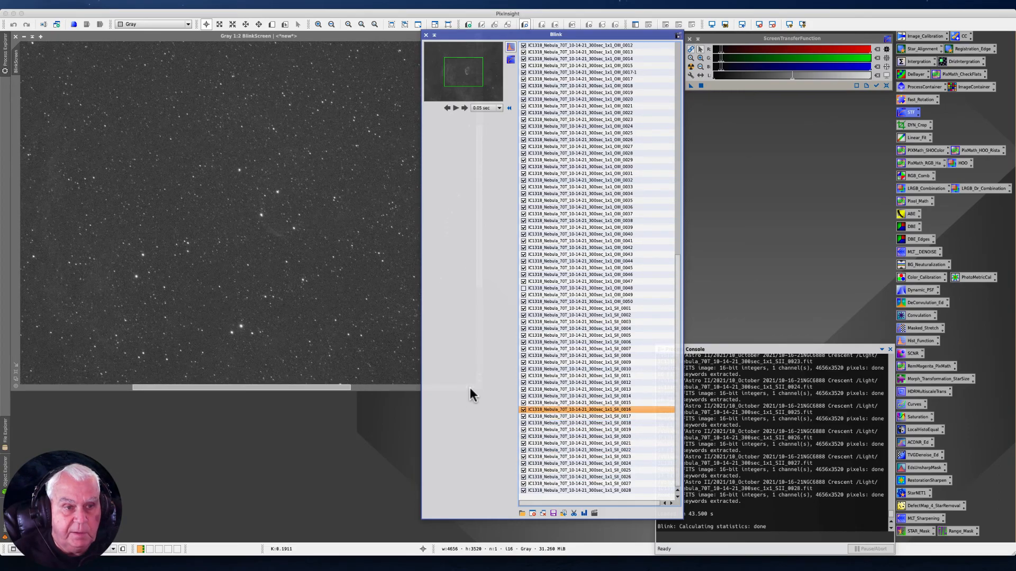
pyautogui.press('Down')
pyautogui.press('Down')
pyautogui.press('Up')
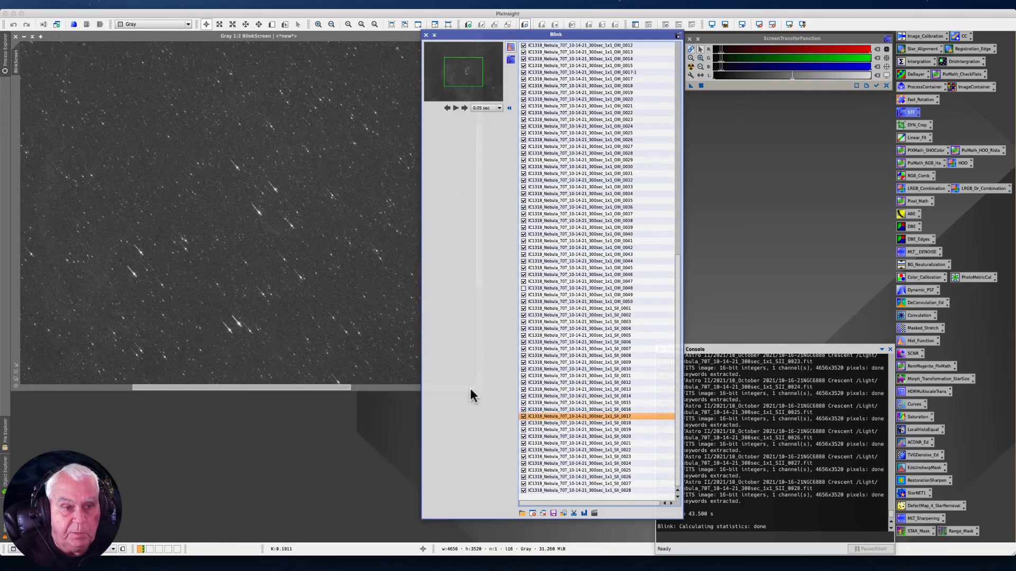
# - Step back from SII_0017 through the earlier frames to view OIII_0031
pyautogui.press('Up')
pyautogui.press('Up')
pyautogui.press('Up')
pyautogui.press('Up')
pyautogui.press('Up')
pyautogui.press('Up')
pyautogui.press('Up')
pyautogui.press('Up')
pyautogui.press('Up')
pyautogui.press('Up')
pyautogui.press('Up')
pyautogui.press('Up')
pyautogui.press('Up')
pyautogui.press('Up')
pyautogui.press('Up')
pyautogui.press('Up')
pyautogui.press('Up')
pyautogui.press('Up')
pyautogui.press('Up')
pyautogui.press('Up')
pyautogui.press('Up')
pyautogui.press('Up')
pyautogui.press('Up')
pyautogui.press('Up')
pyautogui.press('Up')
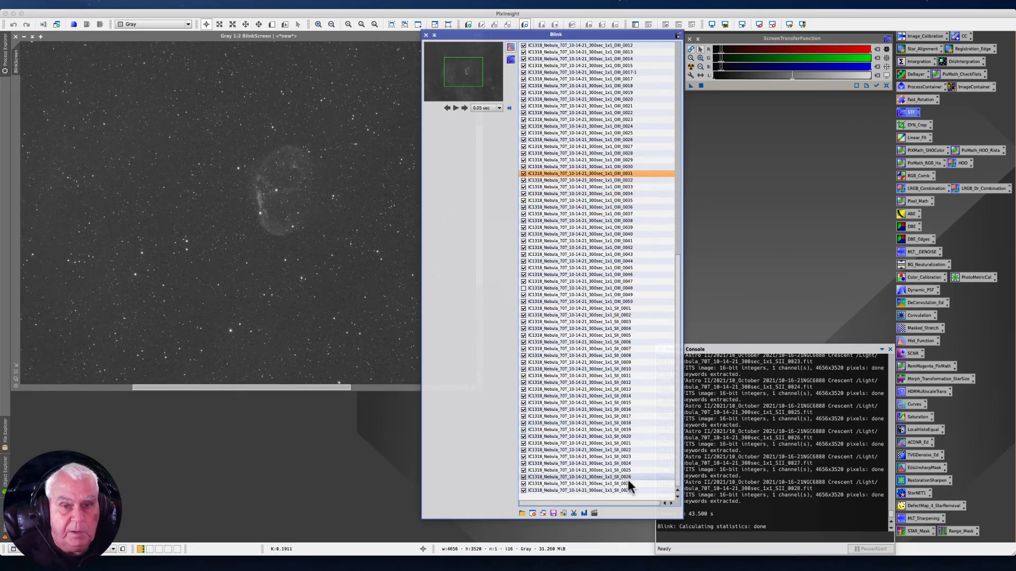
# - Display frame Ha_0001 again and magnify its stars to 4:1
pyautogui.moveTo(678, 273); pyautogui.dragTo(672, 36)
pyautogui.click(584, 46)
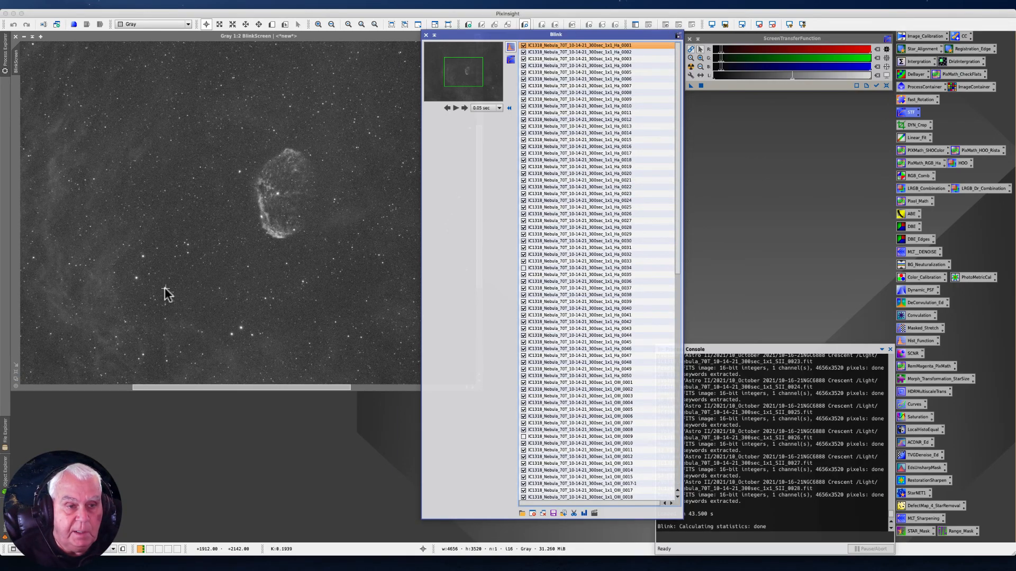
pyautogui.scroll(4, 226, 312)
pyautogui.moveTo(241, 387); pyautogui.dragTo(285, 392)
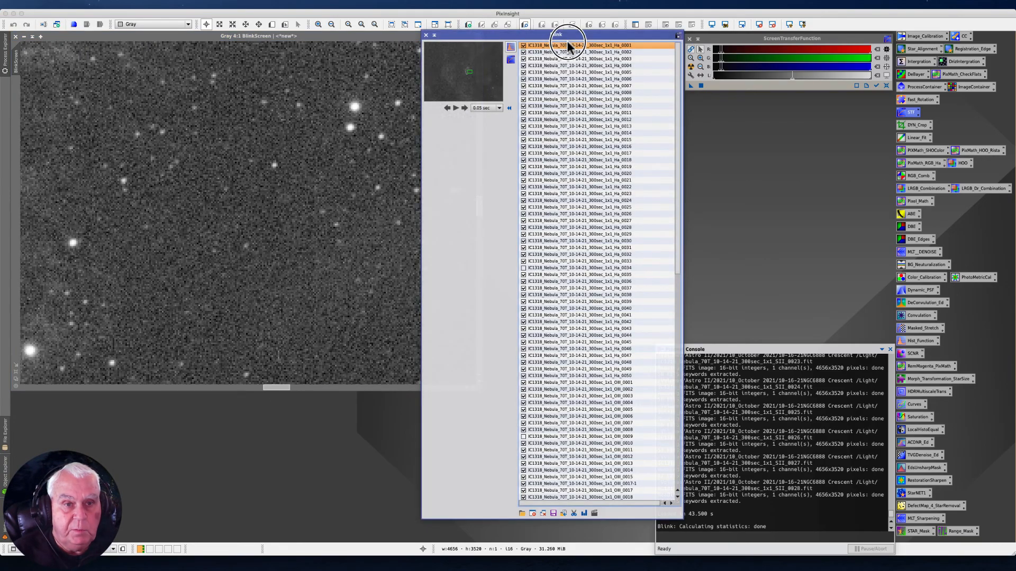
# - Move the Blink window off the preview image and bring a field with several bright stars into view
pyautogui.moveTo(472, 34); pyautogui.dragTo(588, 38)
pyautogui.moveTo(476, 200); pyautogui.dragTo(480, 151)
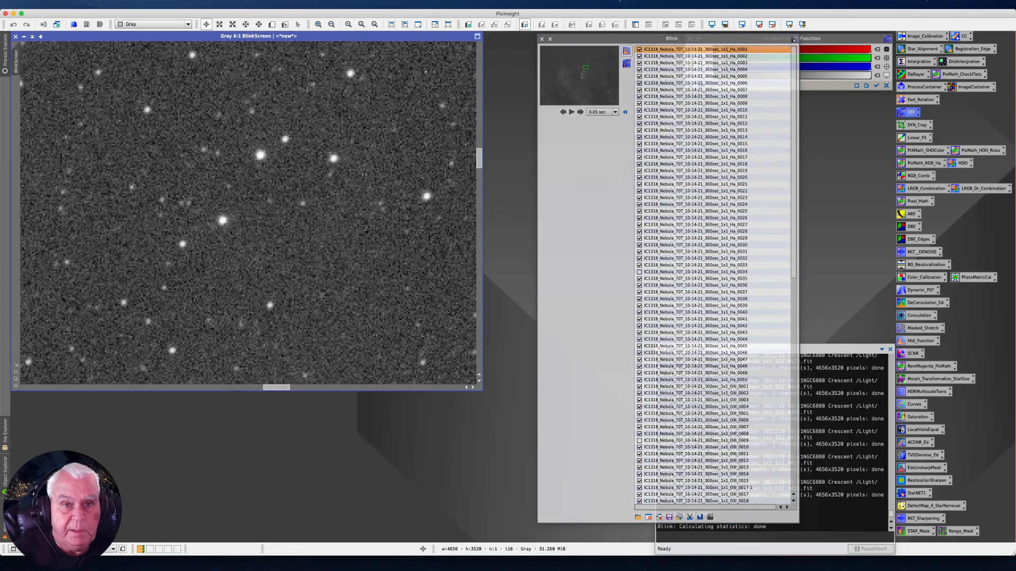
pyautogui.moveTo(577, 35); pyautogui.dragTo(508, 34)
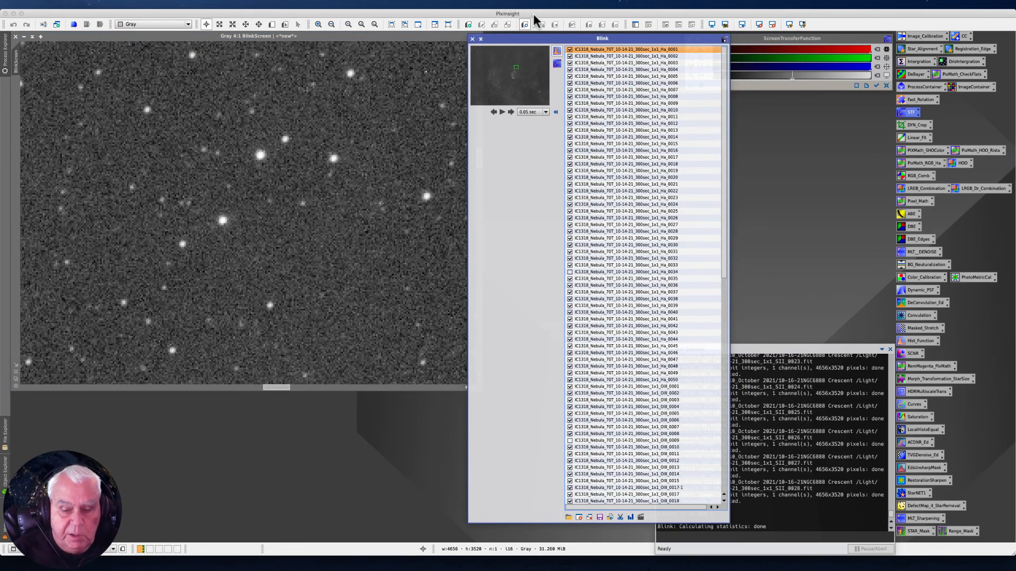
# - Examine the star shapes at 4:1 in the Ha frames one by one, from Ha_0001 to Ha_0048
pyautogui.press('Down')
pyautogui.press('Down')
pyautogui.press('Down')
pyautogui.press('Down')
pyautogui.press('Down')
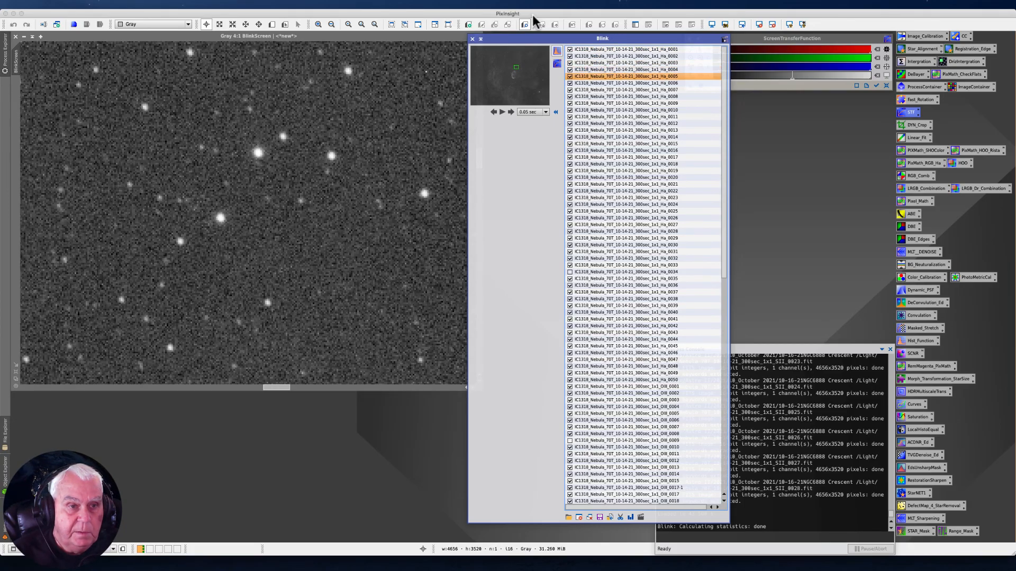
pyautogui.press('Down')
pyautogui.press('Down')
pyautogui.press('Down')
pyautogui.press('Down')
pyautogui.press('Down')
pyautogui.press('Down')
pyautogui.press('Down')
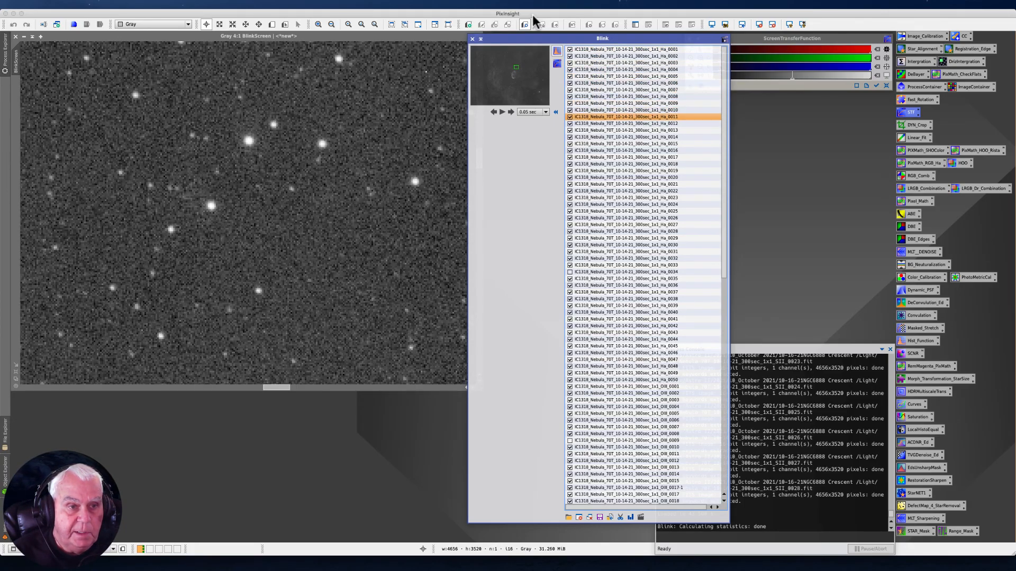
pyautogui.press('Down')
pyautogui.press('Down')
pyautogui.press('Down')
pyautogui.press('Down')
pyautogui.press('Down')
pyautogui.press('Down')
pyautogui.press('Down')
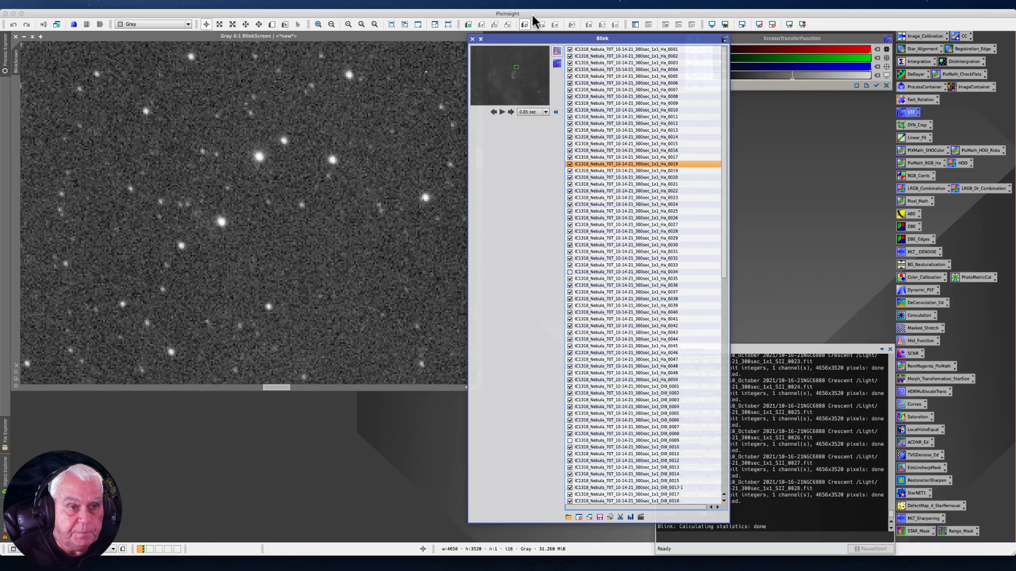
pyautogui.press('Down')
pyautogui.press('Down')
pyautogui.press('Down')
pyautogui.press('Down')
pyautogui.press('Down')
pyautogui.press('Down')
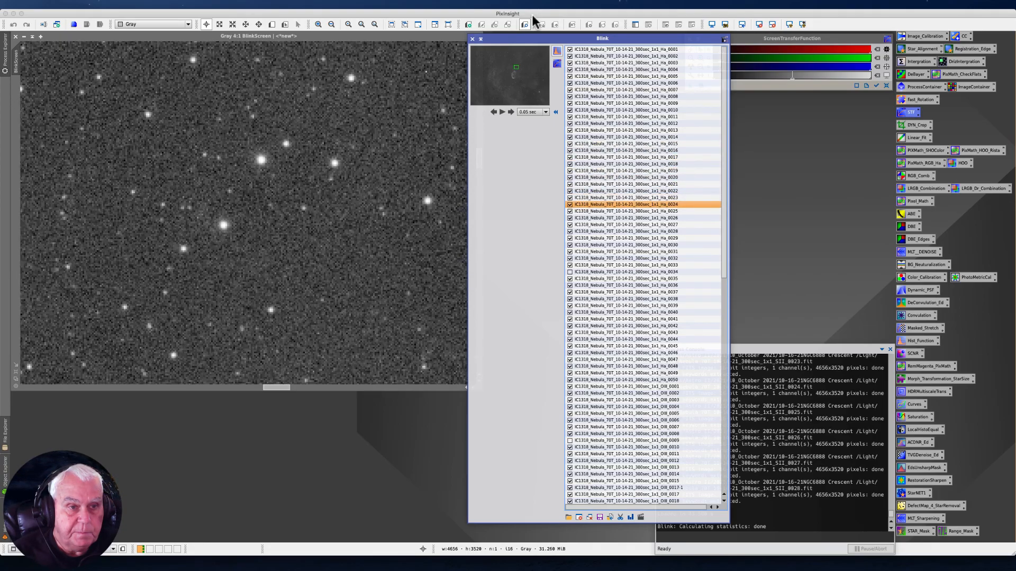
pyautogui.press('Down')
pyautogui.press('Down')
pyautogui.press('Down')
pyautogui.press('Down')
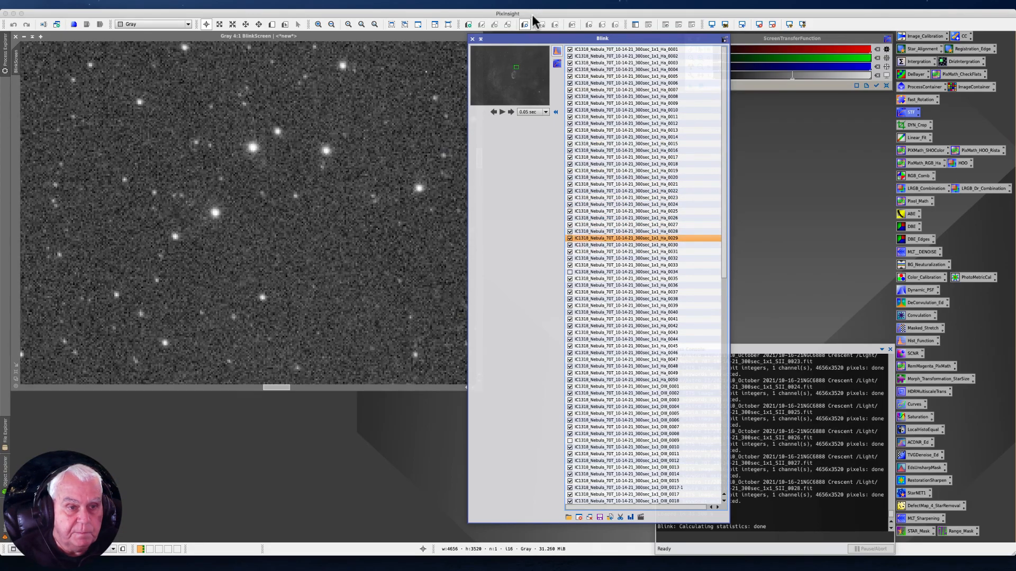
pyautogui.press('Down')
pyautogui.press('Down')
pyautogui.press('Down')
pyautogui.press('Down')
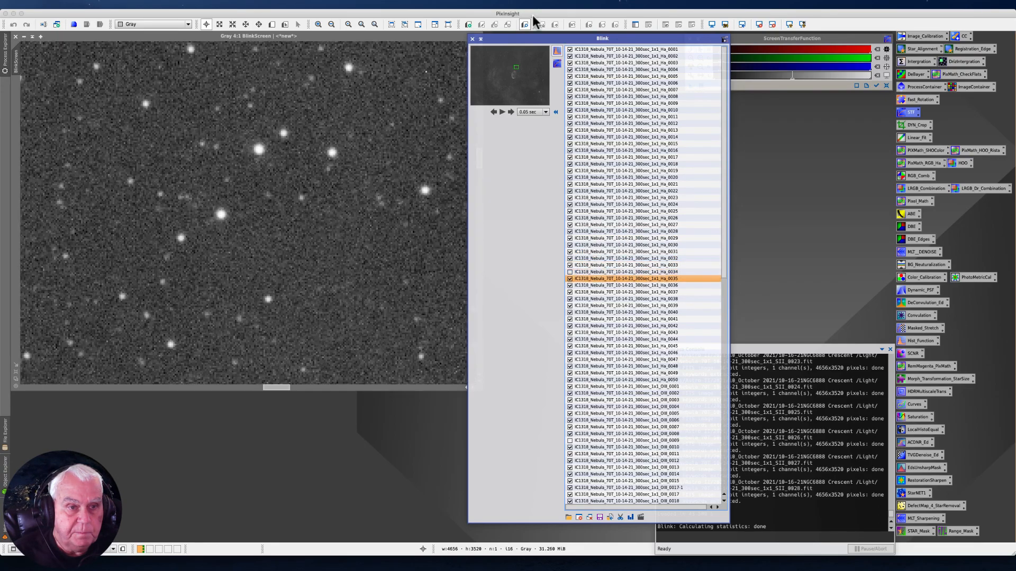
pyautogui.press('Down')
pyautogui.press('Down')
pyautogui.press('Down')
pyautogui.press('Down')
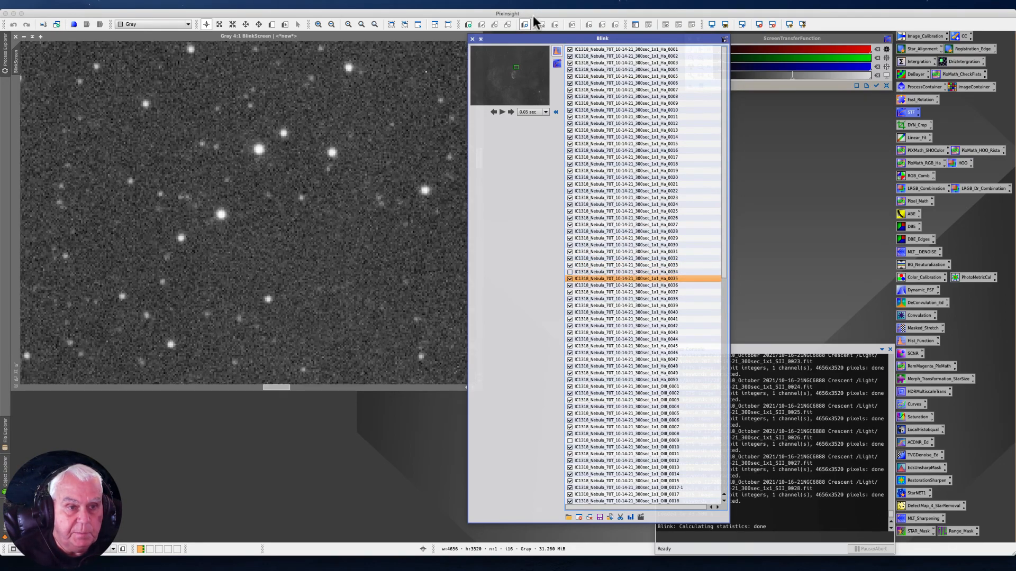
pyautogui.press('Down')
pyautogui.press('Down')
pyautogui.press('Down')
pyautogui.press('Down')
pyautogui.press('Down')
pyautogui.press('Down')
pyautogui.press('Down')
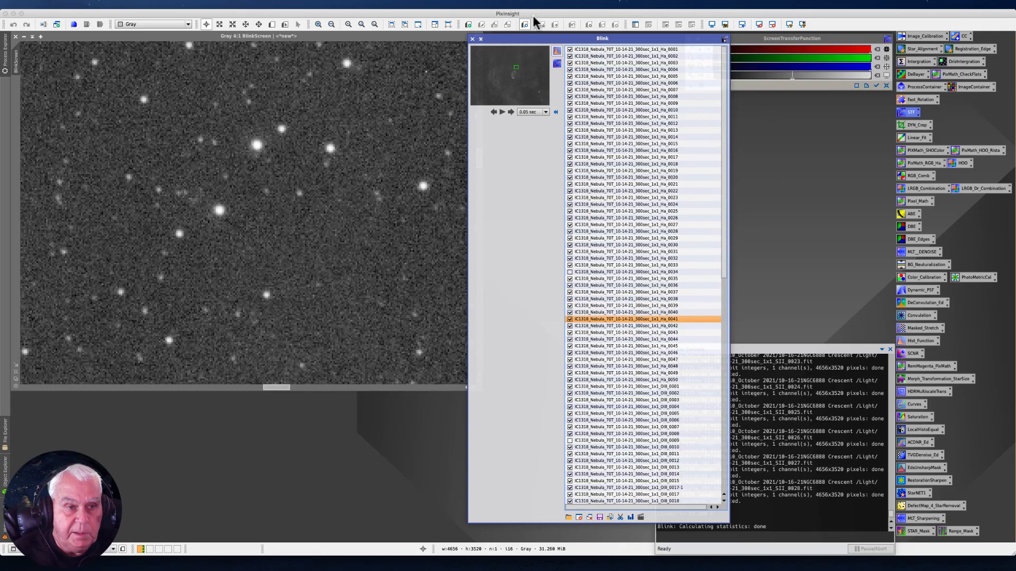
pyautogui.press('Down')
pyautogui.press('Down')
pyautogui.press('Down')
pyautogui.press('Down')
pyautogui.press('Down')
pyautogui.press('Down')
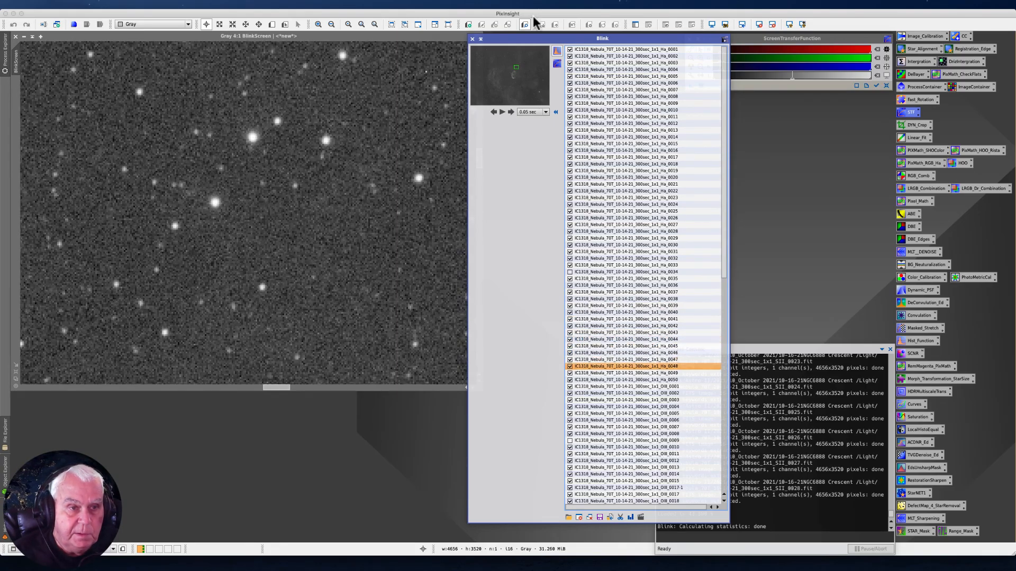
# - Examine the last Ha frames and the first OIII frames at 4:1, returning to the excluded frame OIII_0009
pyautogui.press('Down')
pyautogui.press('Down')
pyautogui.press('Down')
pyautogui.press('Down')
pyautogui.press('Down')
pyautogui.press('Down')
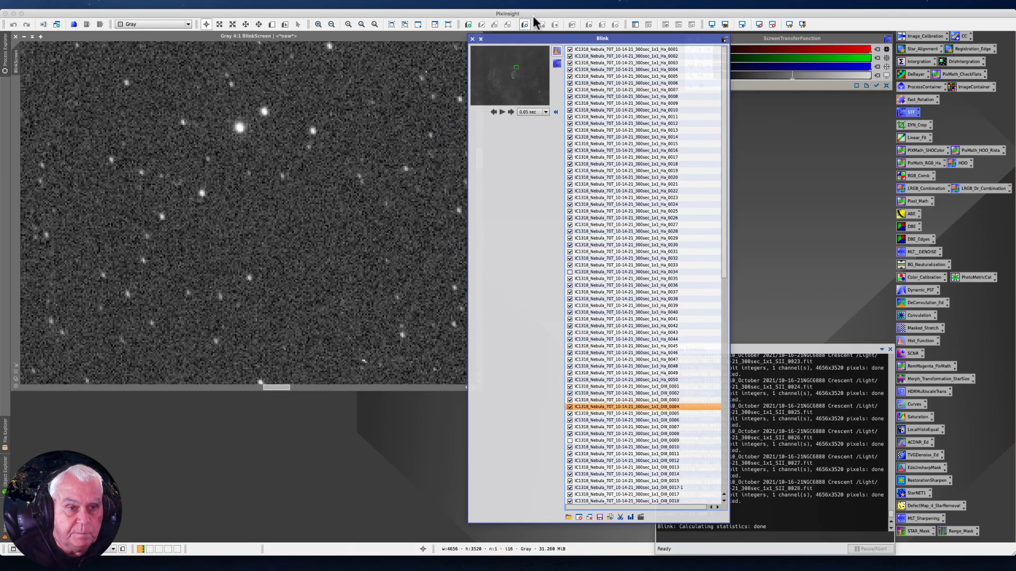
pyautogui.press('Down')
pyautogui.press('Down')
pyautogui.press('Down')
pyautogui.press('Up')
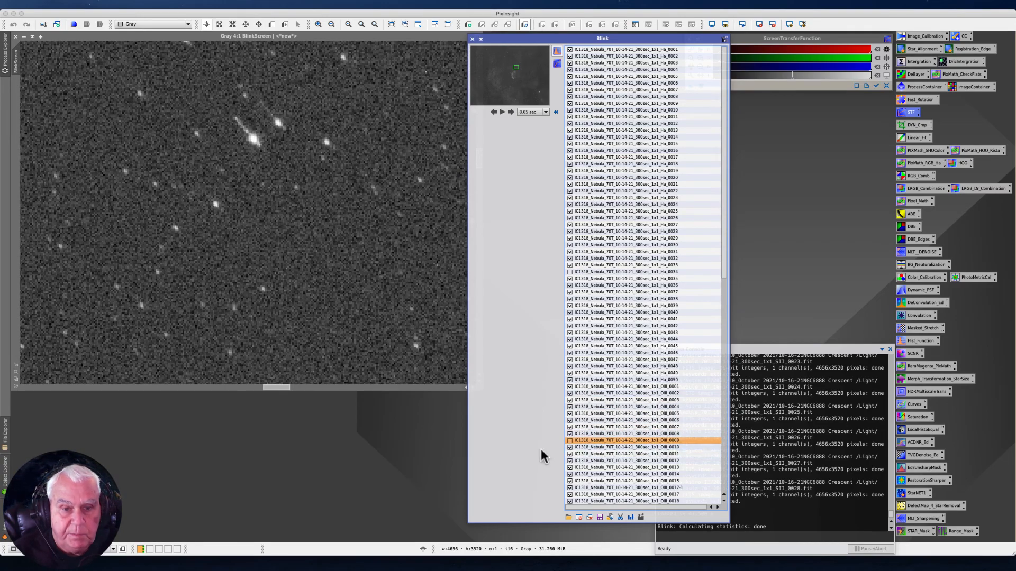
# - Examine the star shapes at 4:1 in the remaining OIII frames one by one, from OIII_0010 to OIII_0047
pyautogui.press('Down')
pyautogui.press('Down')
pyautogui.press('Down')
pyautogui.press('Down')
pyautogui.press('Down')
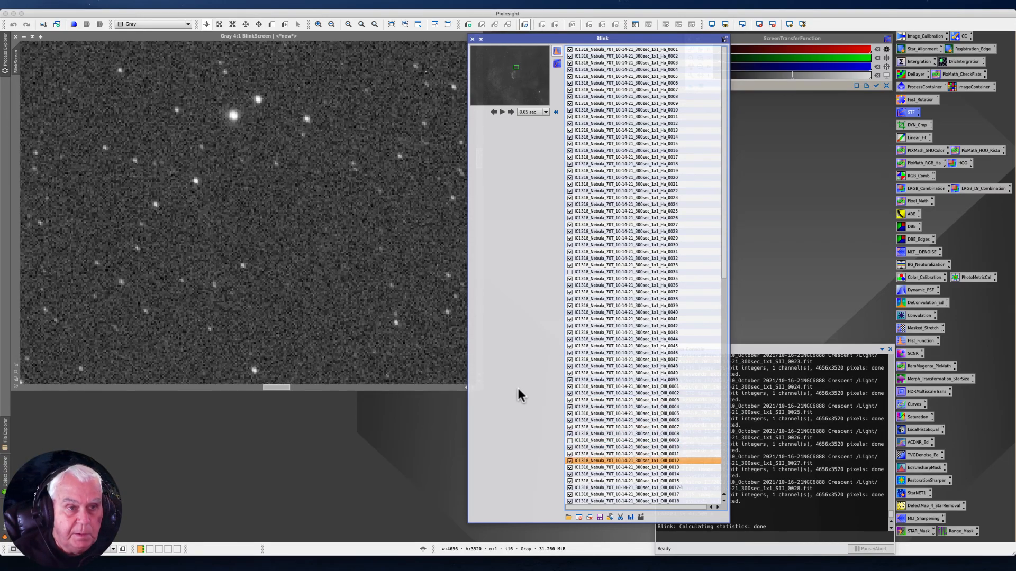
pyautogui.press('Down')
pyautogui.press('Down')
pyautogui.press('Down')
pyautogui.press('Down')
pyautogui.press('Down')
pyautogui.press('Down')
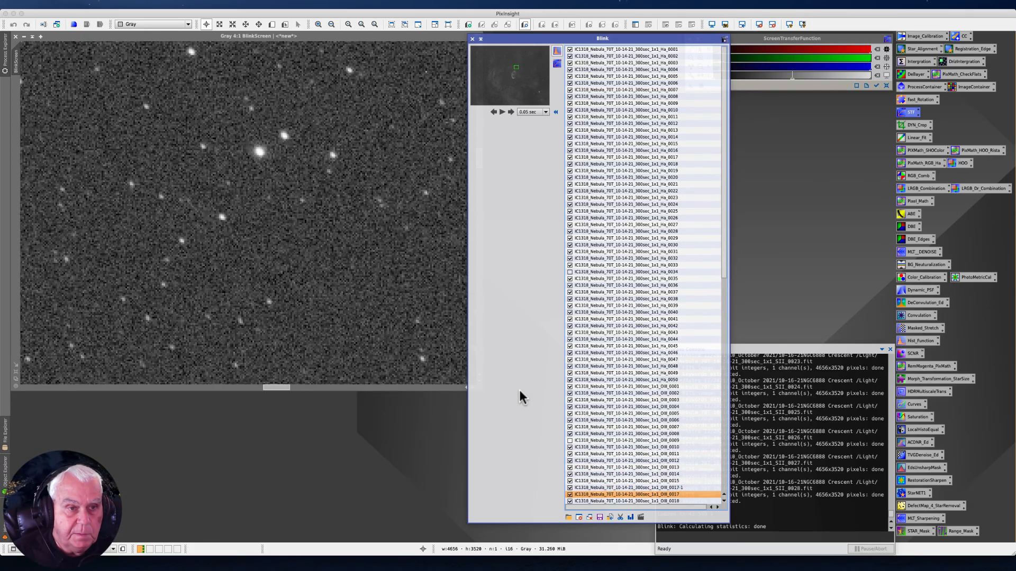
pyautogui.press('Down')
pyautogui.press('Down')
pyautogui.press('Down')
pyautogui.press('Down')
pyautogui.press('Down')
pyautogui.press('Down')
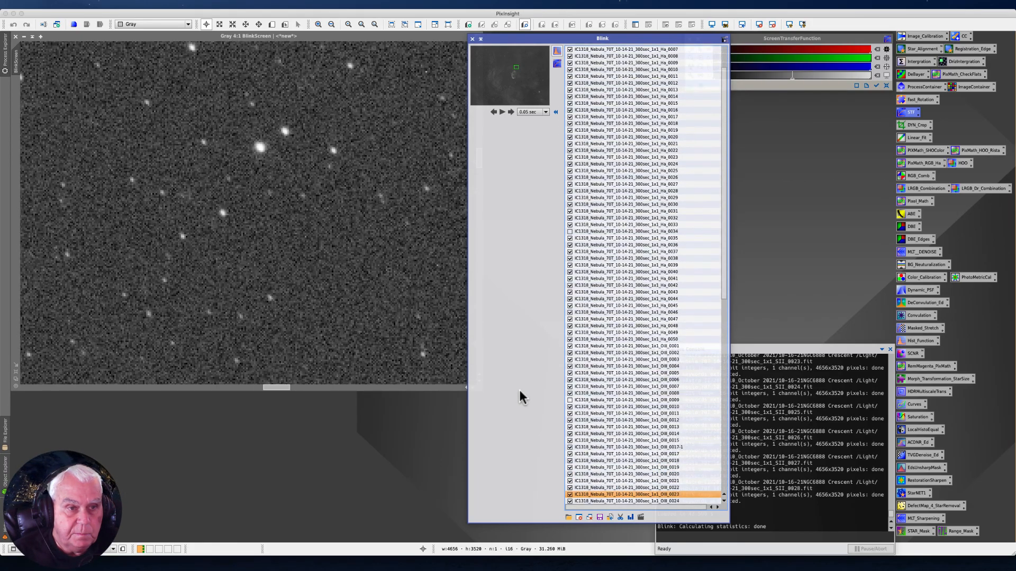
pyautogui.press('Down')
pyautogui.press('Down')
pyautogui.press('Down')
pyautogui.press('Down')
pyautogui.press('Down')
pyautogui.press('Down')
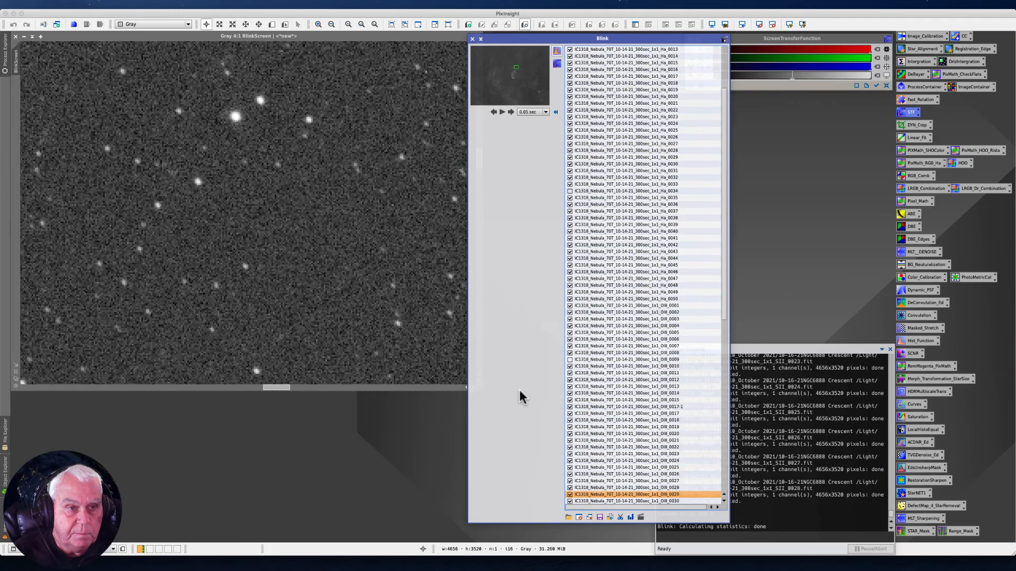
pyautogui.press('Down')
pyautogui.press('Down')
pyautogui.press('Down')
pyautogui.press('Down')
pyautogui.press('Down')
pyautogui.press('Down')
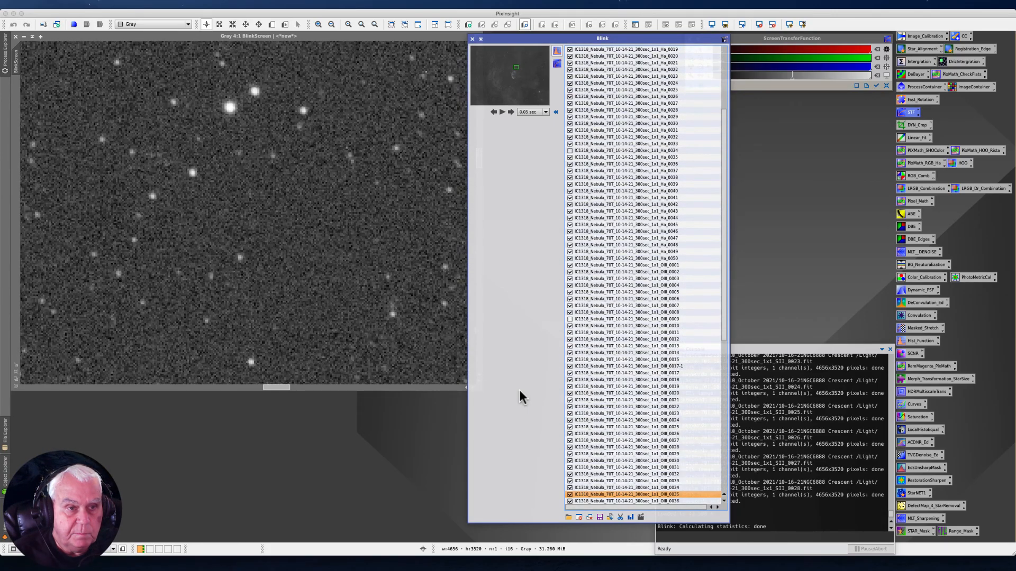
pyautogui.press('Down')
pyautogui.press('Down')
pyautogui.press('Down')
pyautogui.press('Down')
pyautogui.press('Down')
pyautogui.press('Down')
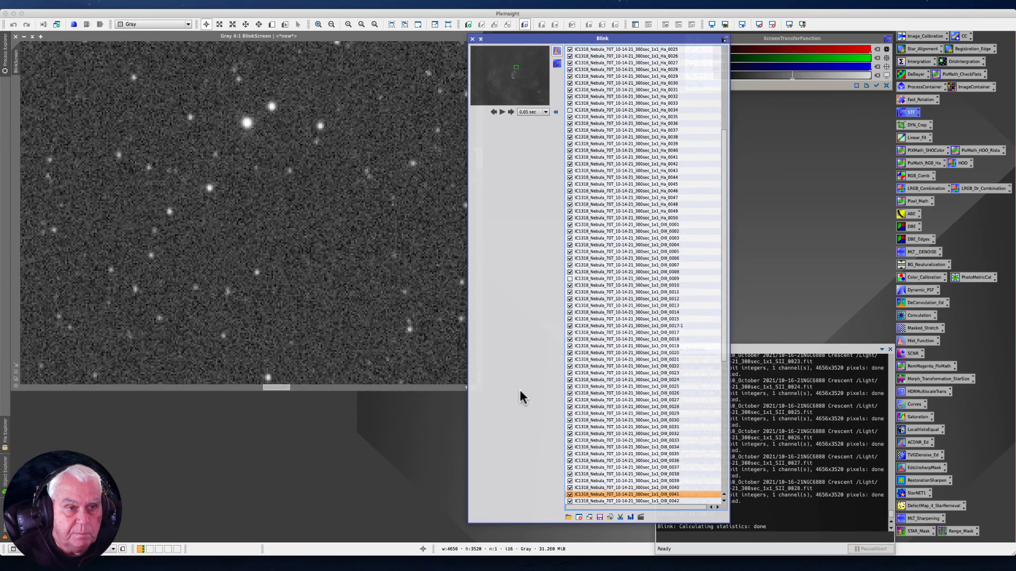
pyautogui.press('Down')
pyautogui.press('Down')
pyautogui.press('Down')
pyautogui.press('Down')
pyautogui.press('Down')
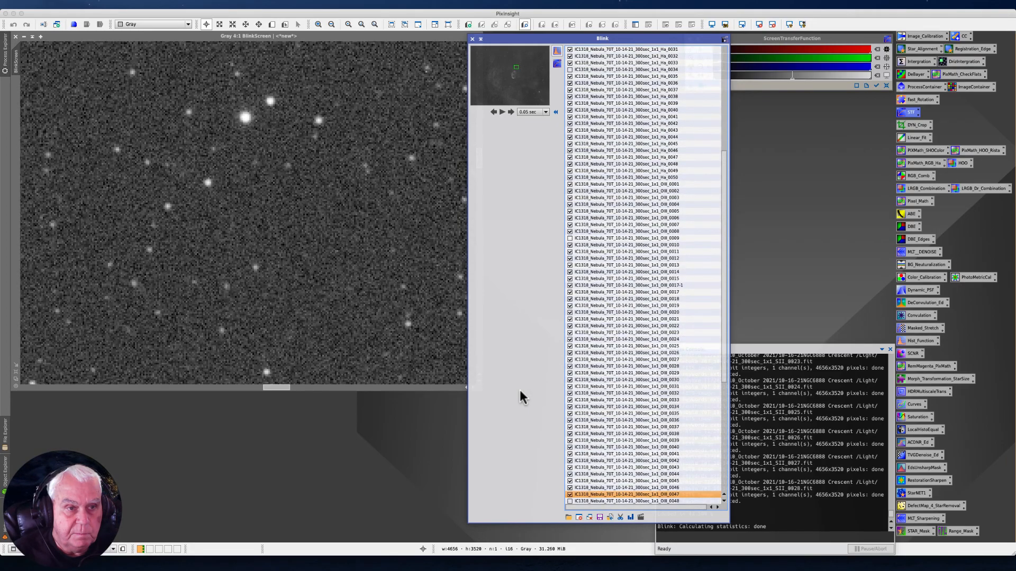
# - Check frames OIII_0048 to OIII_0050 at 4:1, leaving OIII_0048 and OIII_0050 excluded from the set
pyautogui.click(570, 488)
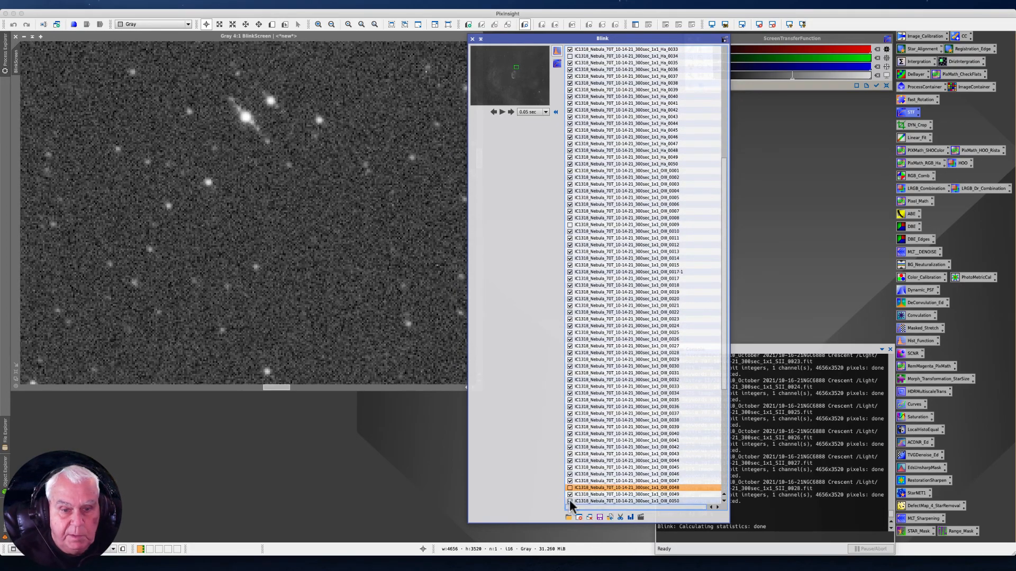
pyautogui.press('Down')
pyautogui.press('Down')
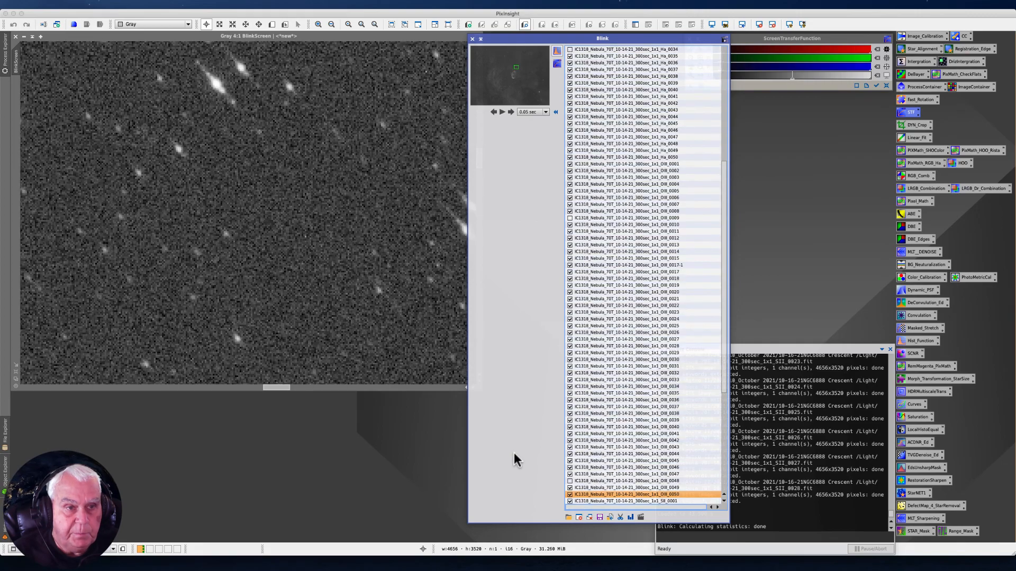
pyautogui.click(570, 488)
# - Inspect the first SII frames up to SII_0006 at 4:1 and exclude SII_0002 and SII_0003
pyautogui.click(565, 496)
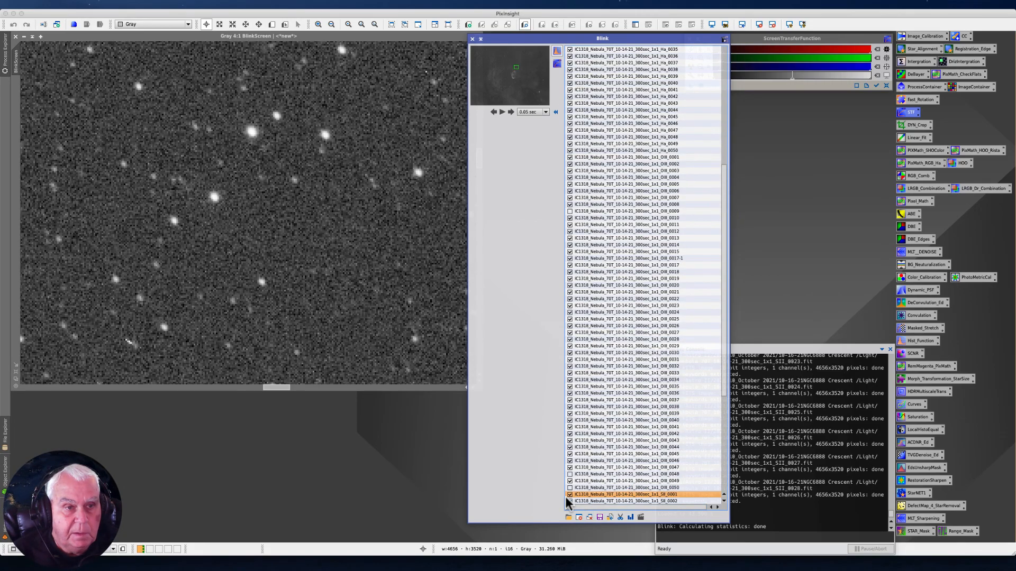
pyautogui.click(585, 500)
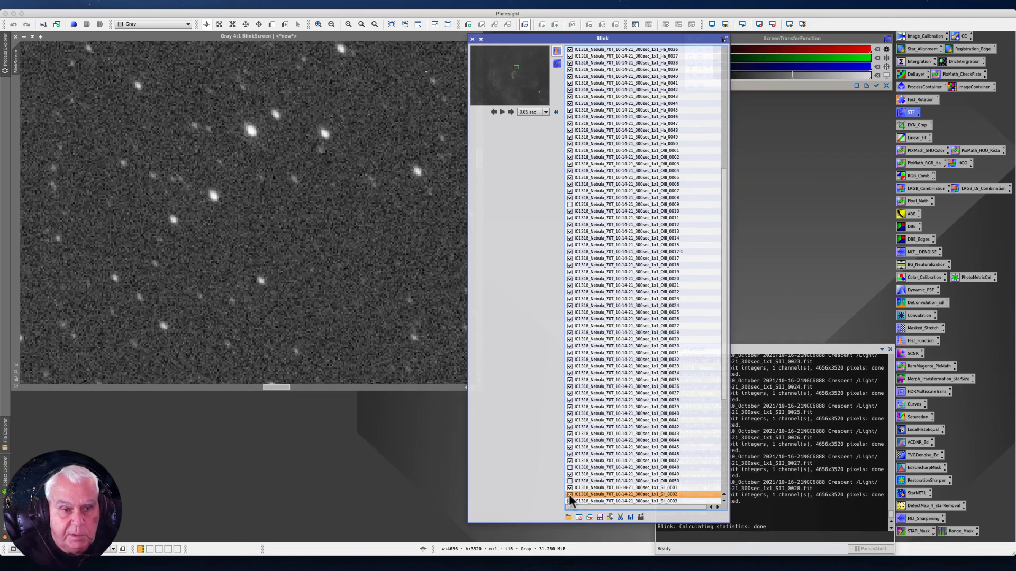
pyautogui.click(567, 497)
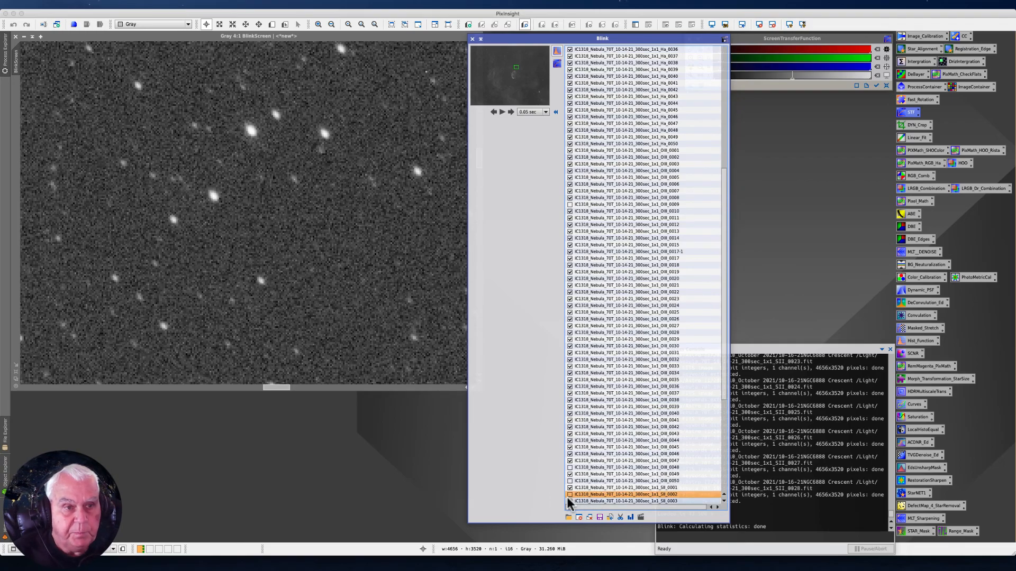
pyautogui.click(570, 494)
pyautogui.click(569, 500)
pyautogui.click(564, 502)
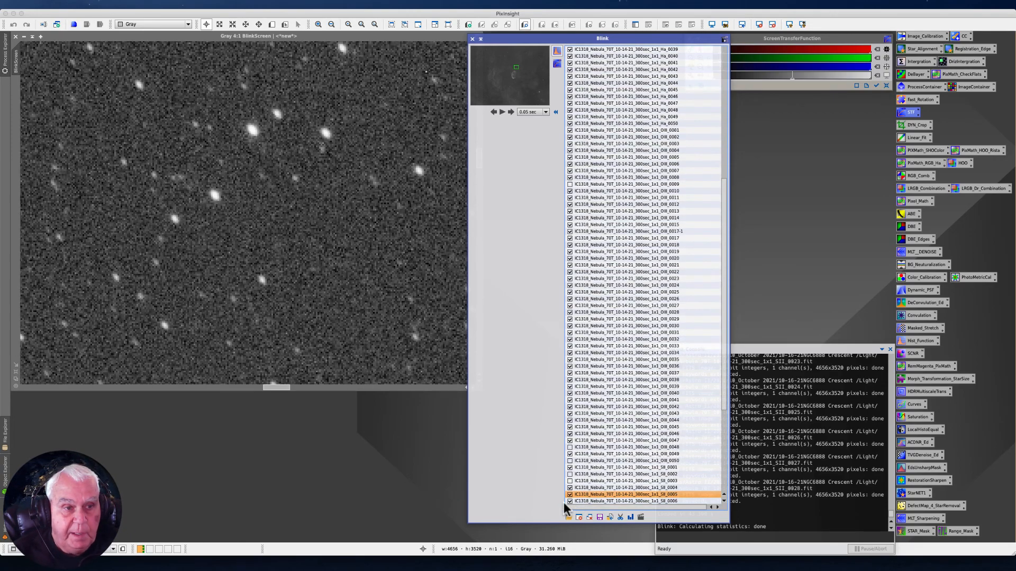
pyautogui.click(563, 501)
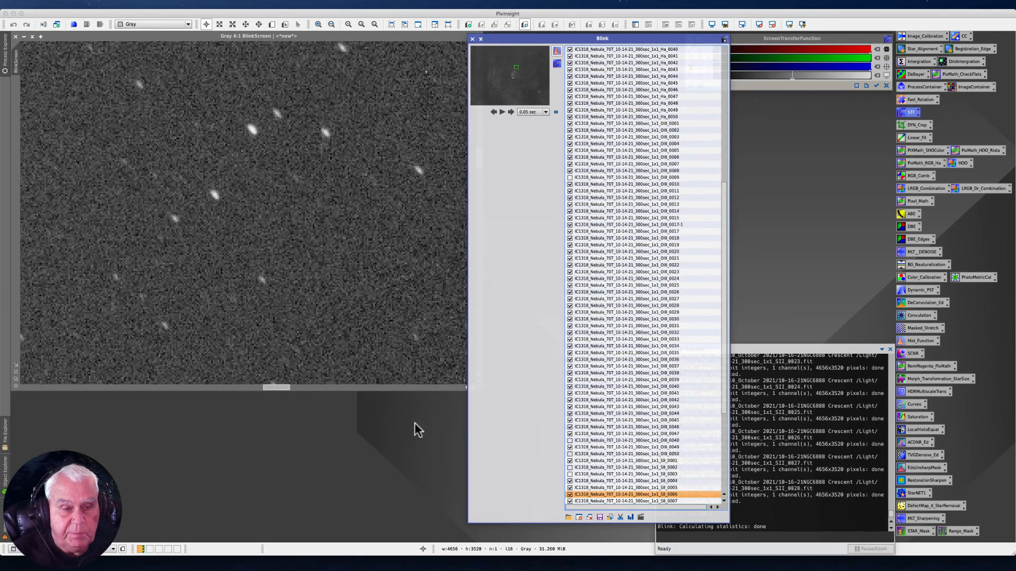
# - Reduce the preview magnification to 2:1 and exclude frames SII_0006 to SII_0010
pyautogui.click(348, 347)
pyautogui.scroll(-2, 348, 347)
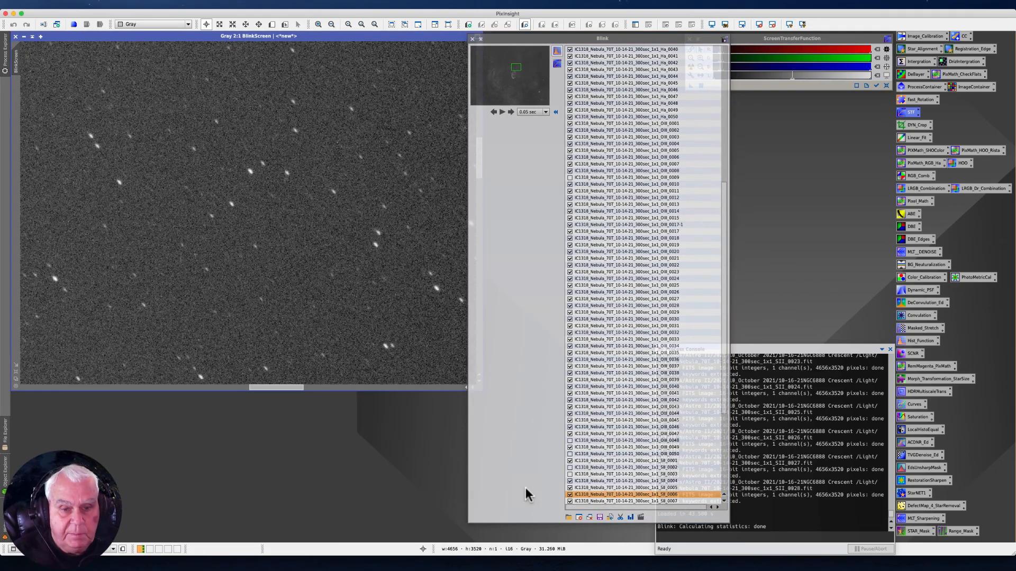
pyautogui.click(570, 495)
pyautogui.press('Down')
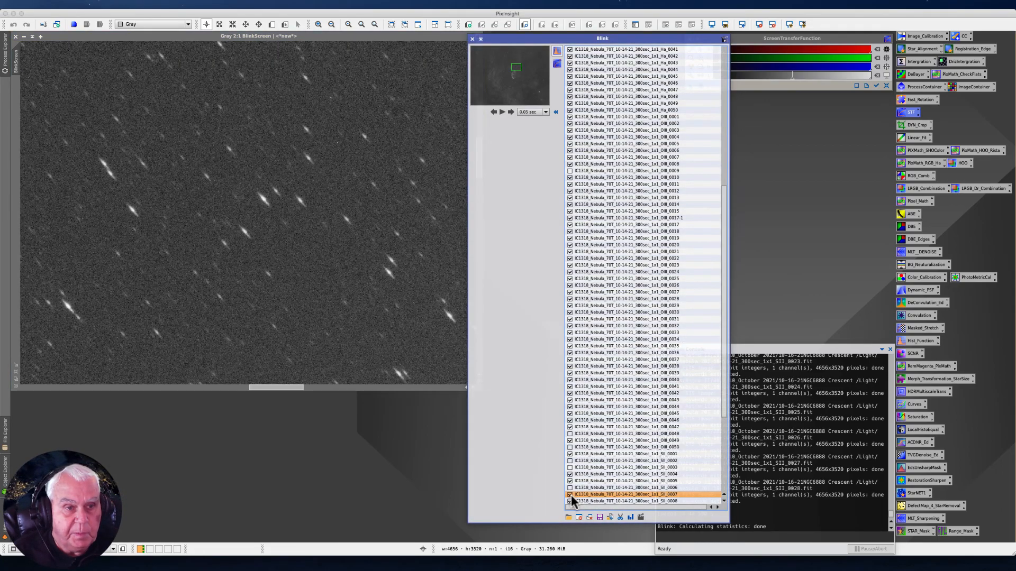
pyautogui.click(570, 495)
pyautogui.press('Down')
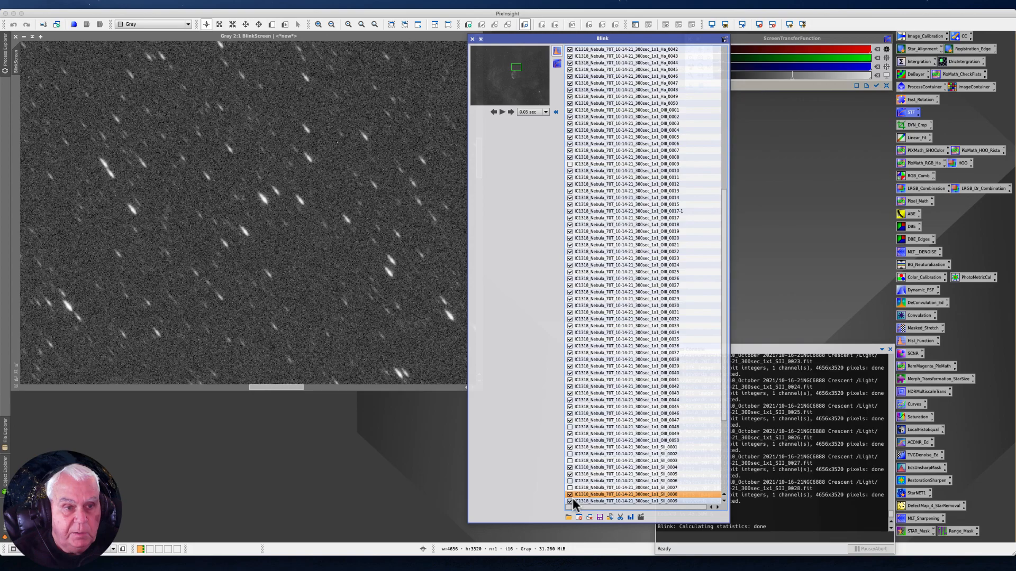
pyautogui.click(570, 495)
pyautogui.press('Down')
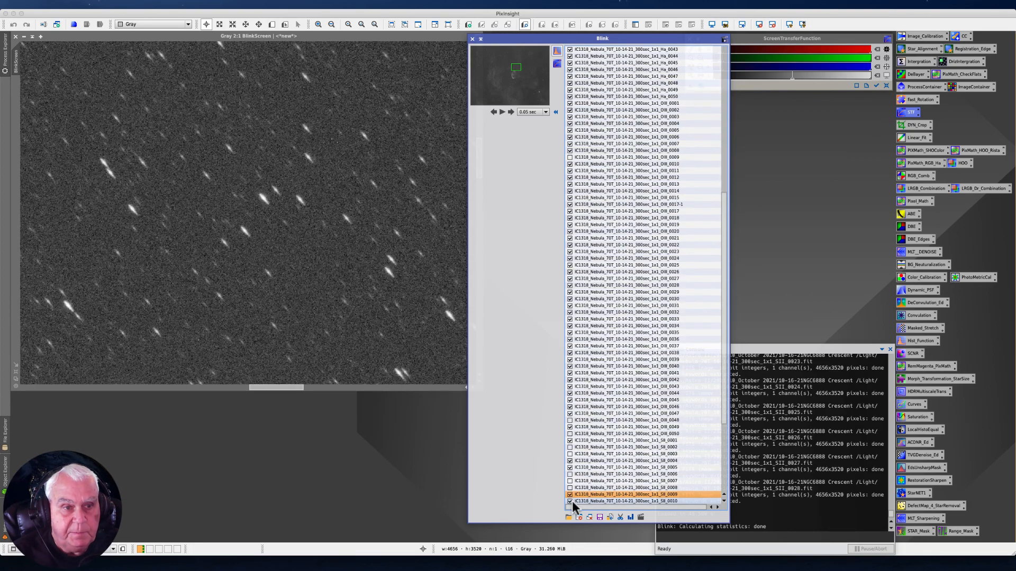
pyautogui.click(570, 495)
pyautogui.press('Down')
pyautogui.click(570, 495)
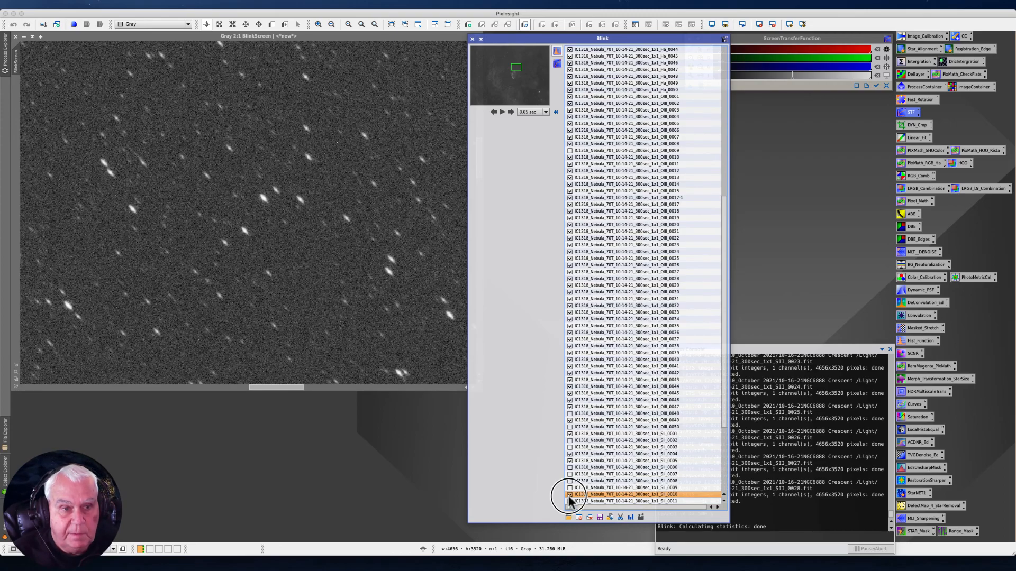
# - Exclude frames SII_0011, SII_0012 and SII_0013, and display SII_0014 while keeping it included
pyautogui.press('Down')
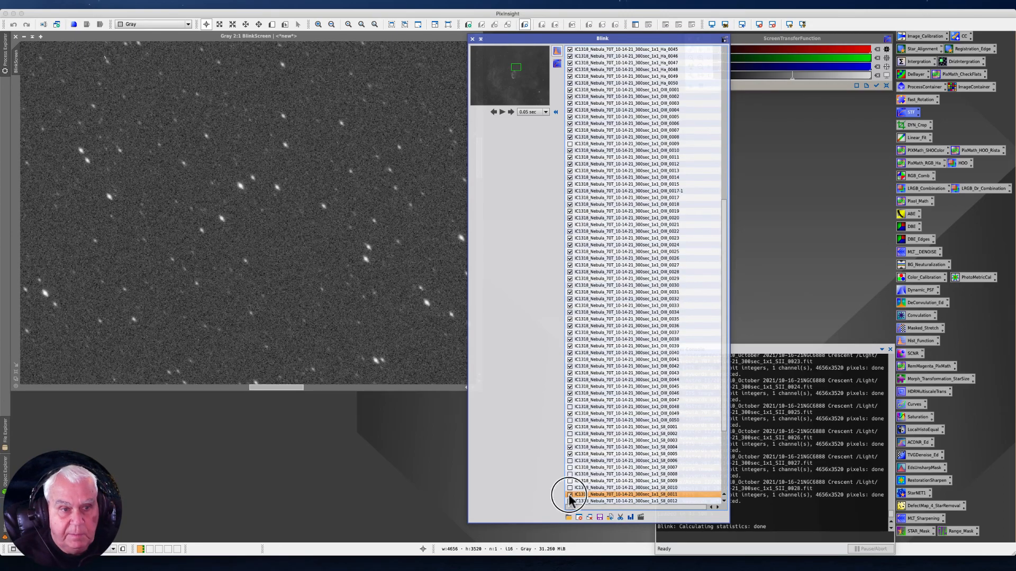
pyautogui.press('Down')
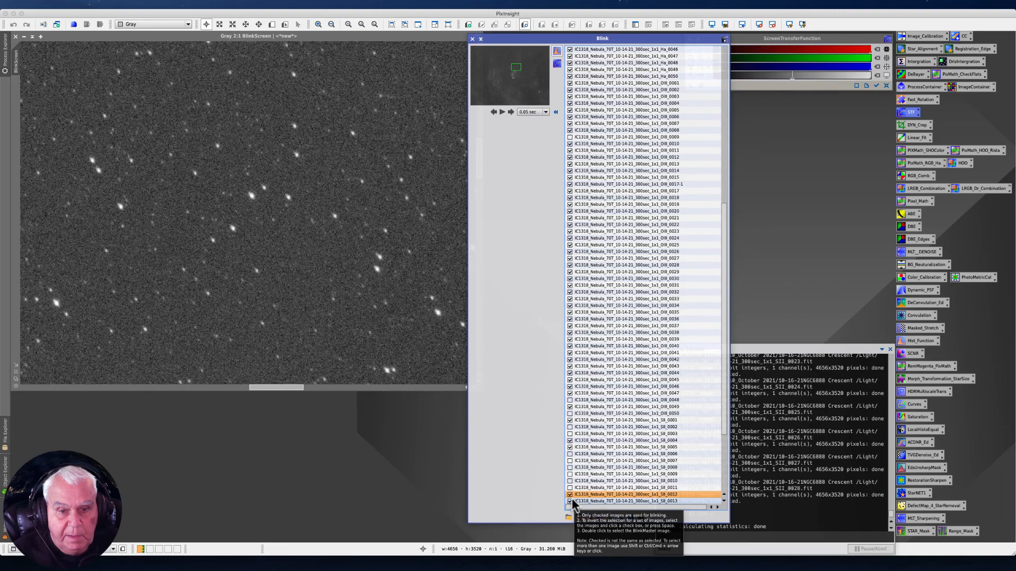
pyautogui.click(570, 495)
pyautogui.press('Down')
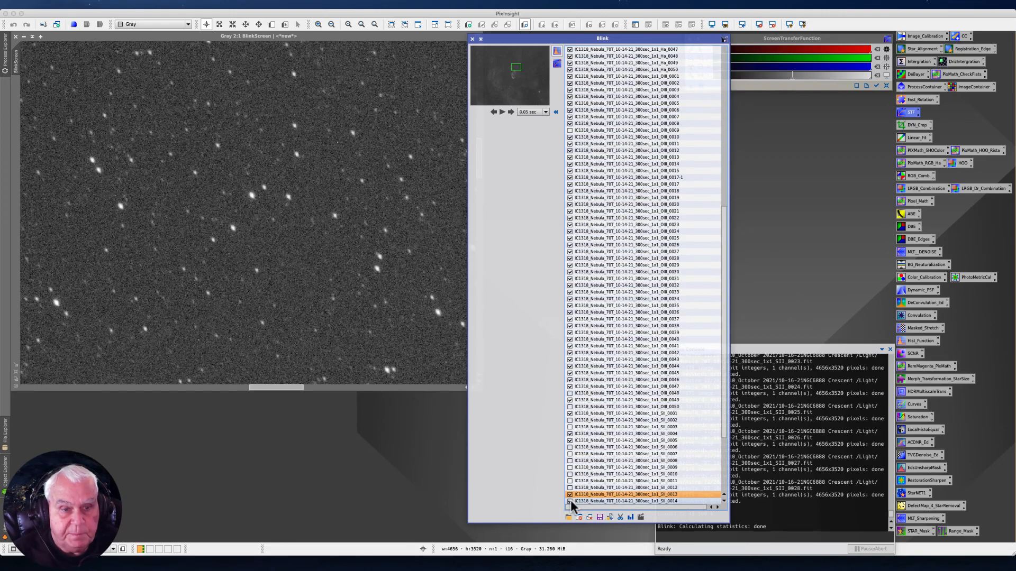
pyautogui.click(570, 495)
pyautogui.press('Down')
# - Go through frames SII_0015 to SII_0020 at 2:1 and exclude each of them
pyautogui.press('Down')
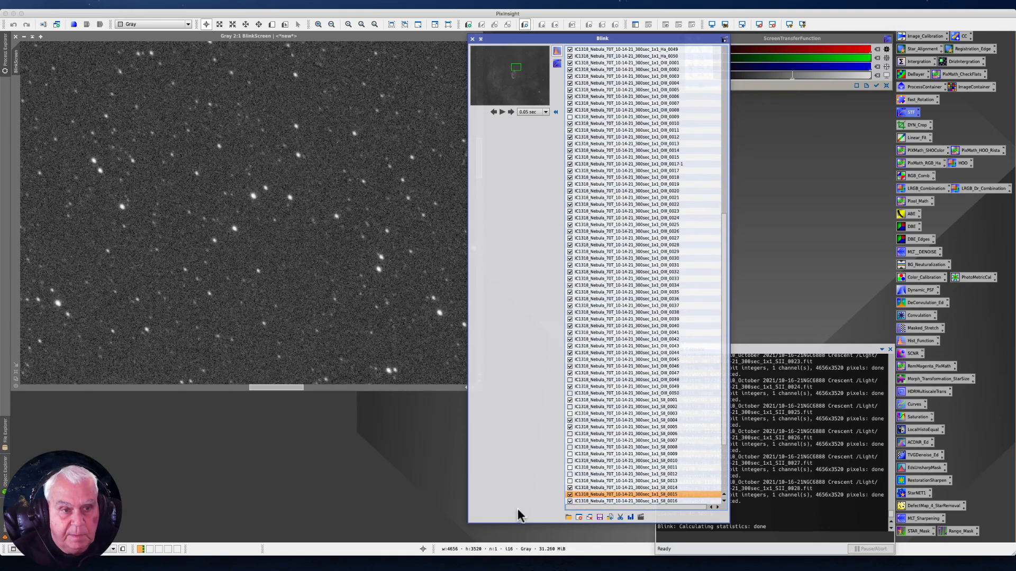
pyautogui.click(569, 495)
pyautogui.press('Down')
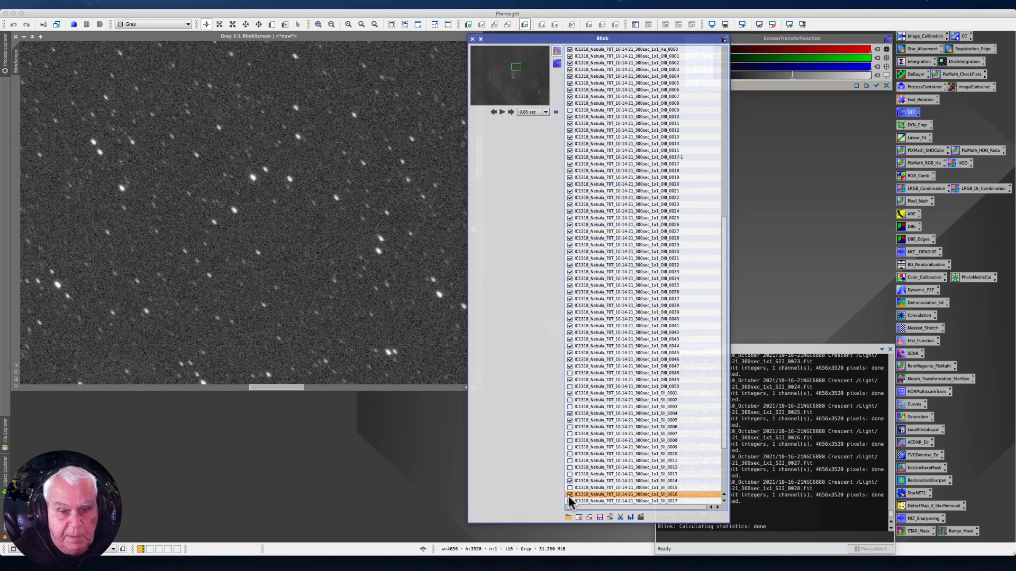
pyautogui.press('Down')
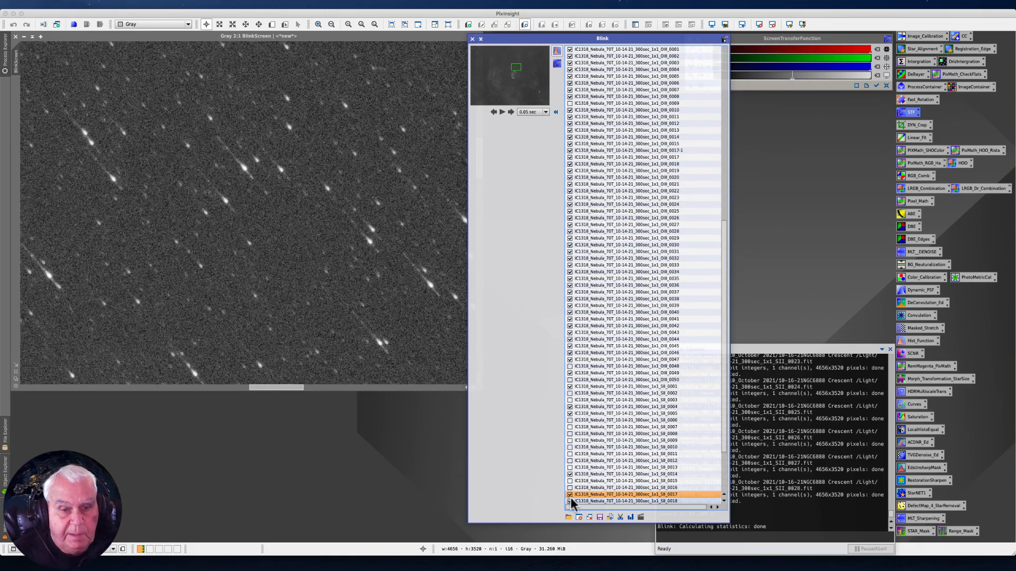
pyautogui.press('Down')
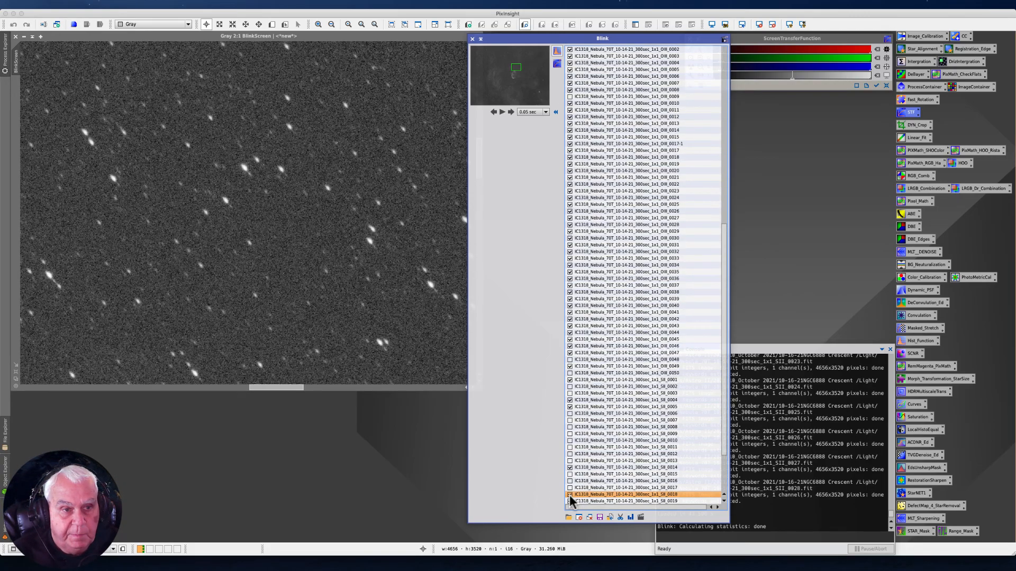
pyautogui.press('Down')
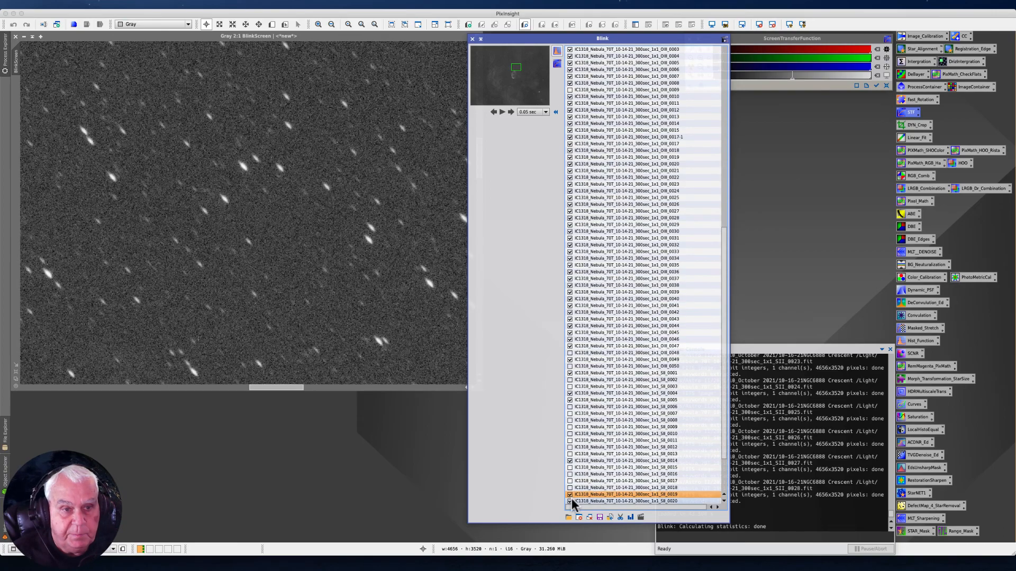
pyautogui.press('Down')
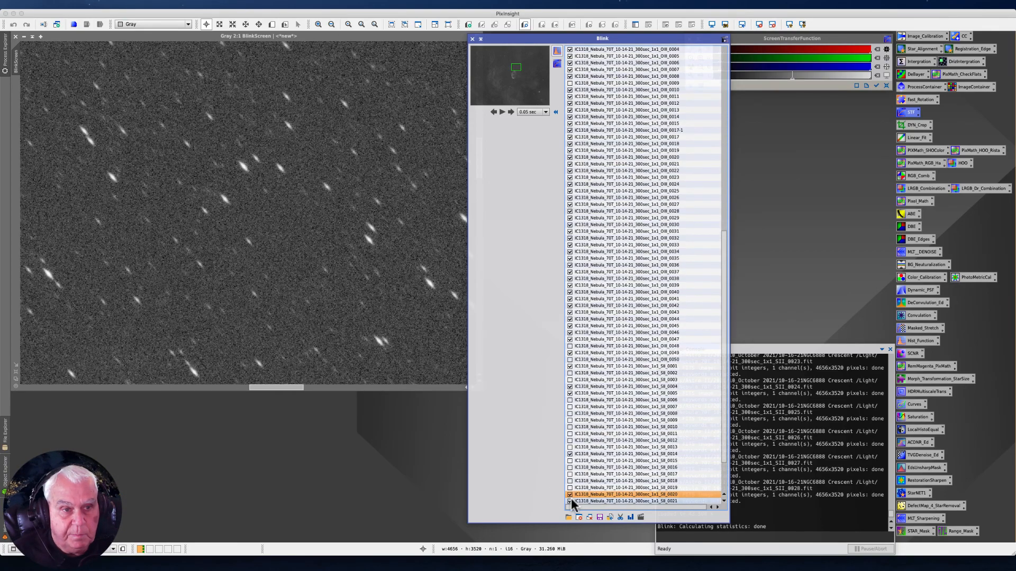
pyautogui.click(570, 499)
pyautogui.press('Down')
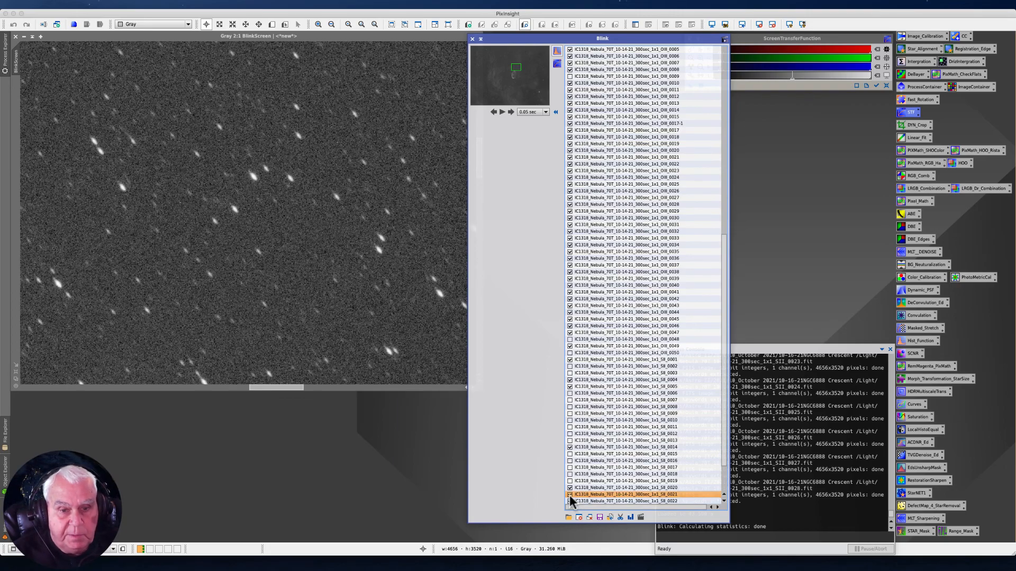
pyautogui.press('Up')
pyautogui.click(570, 489)
pyautogui.press('Down')
# - Exclude frames SII_0021 to SII_0025 and inspect the last frames, SII_0026 to SII_0028, keeping them included
pyautogui.click(570, 495)
pyautogui.press('Down')
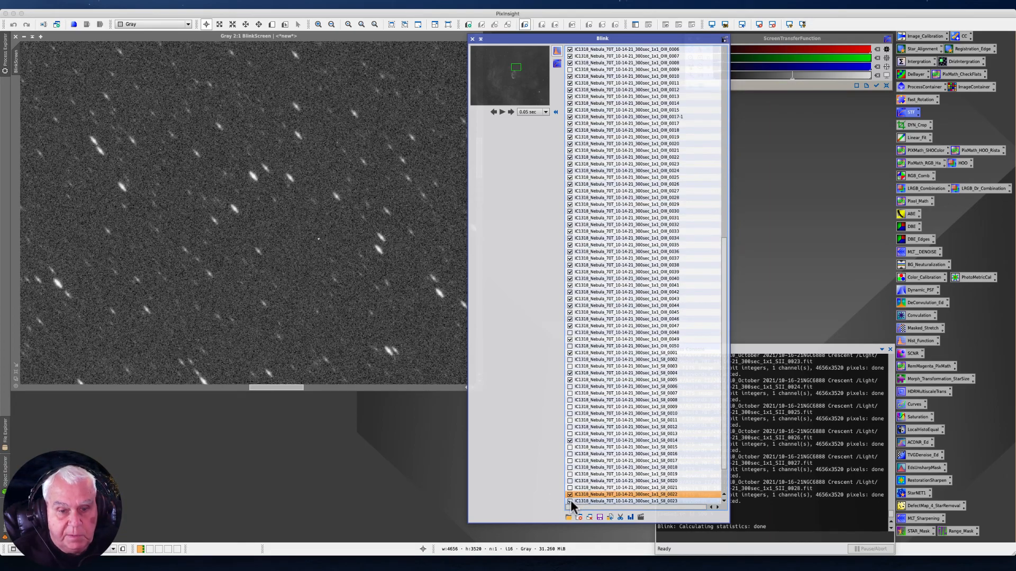
pyautogui.click(570, 495)
pyautogui.press('Down')
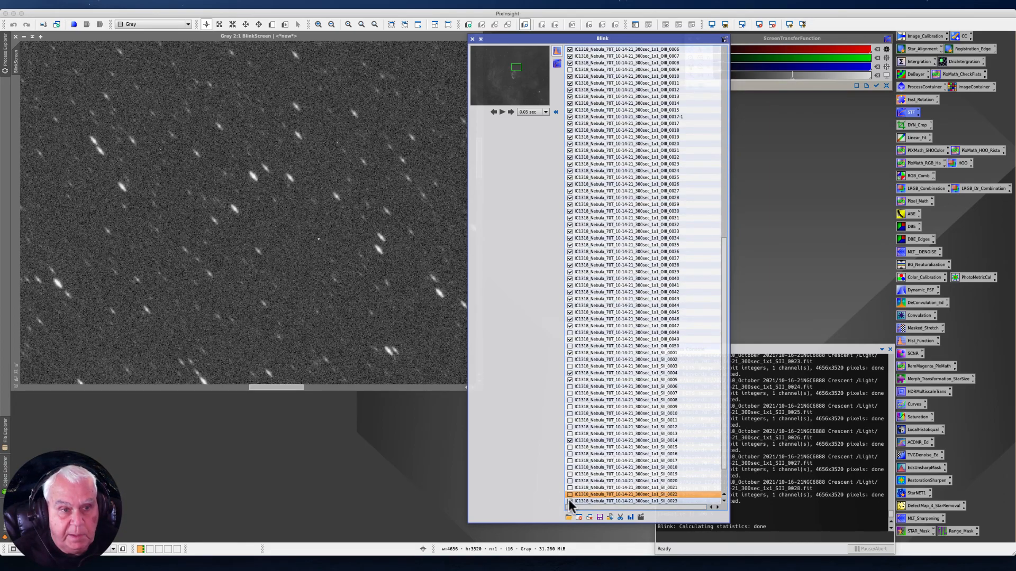
pyautogui.click(570, 495)
pyautogui.press('Down')
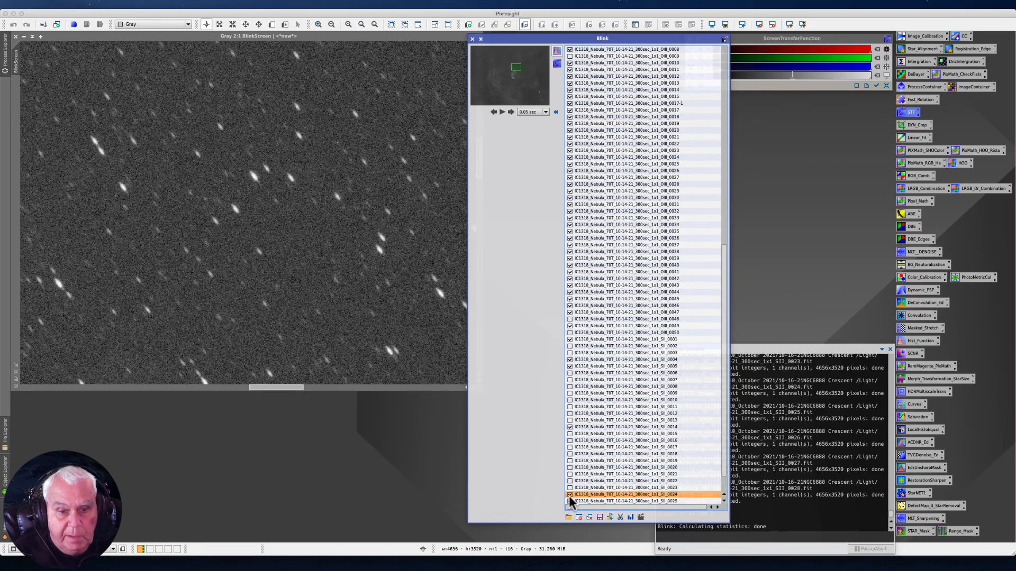
pyautogui.click(570, 495)
pyautogui.press('Down')
pyautogui.click(569, 497)
pyautogui.press('Down')
pyautogui.press('Down')
pyautogui.press('Down')
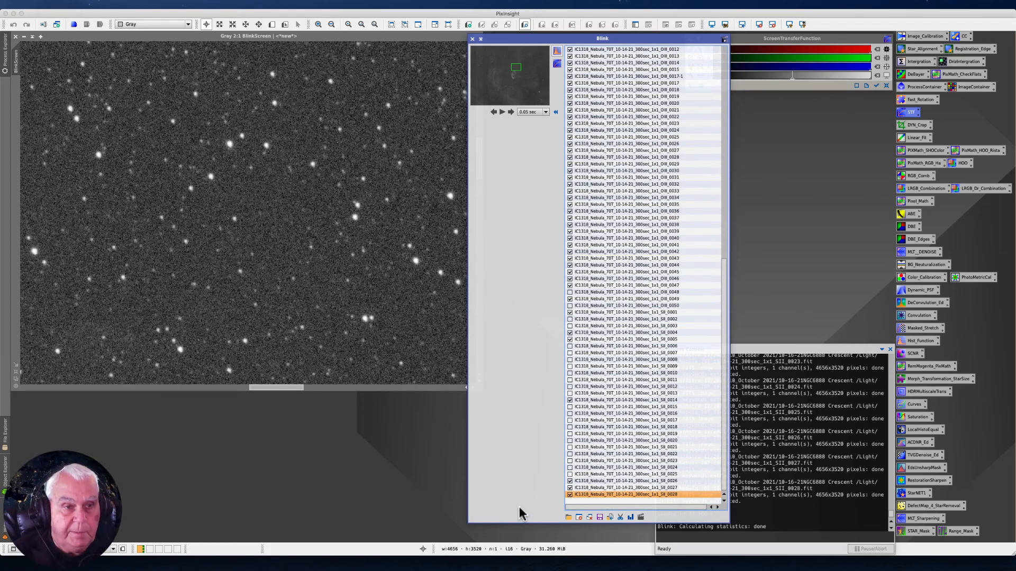
pyautogui.press('Up')
# - Move the Blink window over the preview image, clear of the Process Console, and return to the start of its frame list
pyautogui.moveTo(506, 39); pyautogui.dragTo(328, 24)
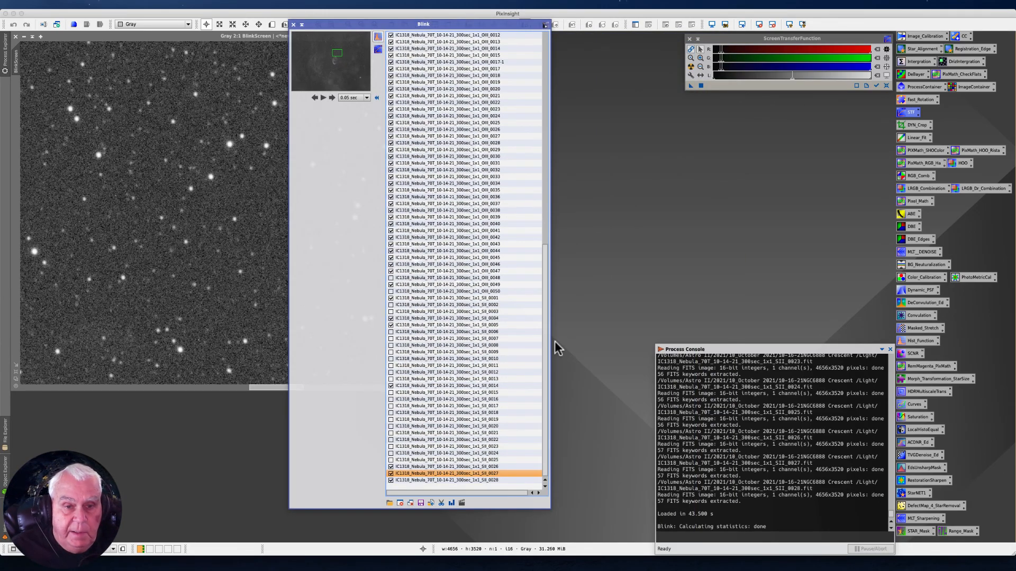
pyautogui.moveTo(545, 311); pyautogui.dragTo(588, 52)
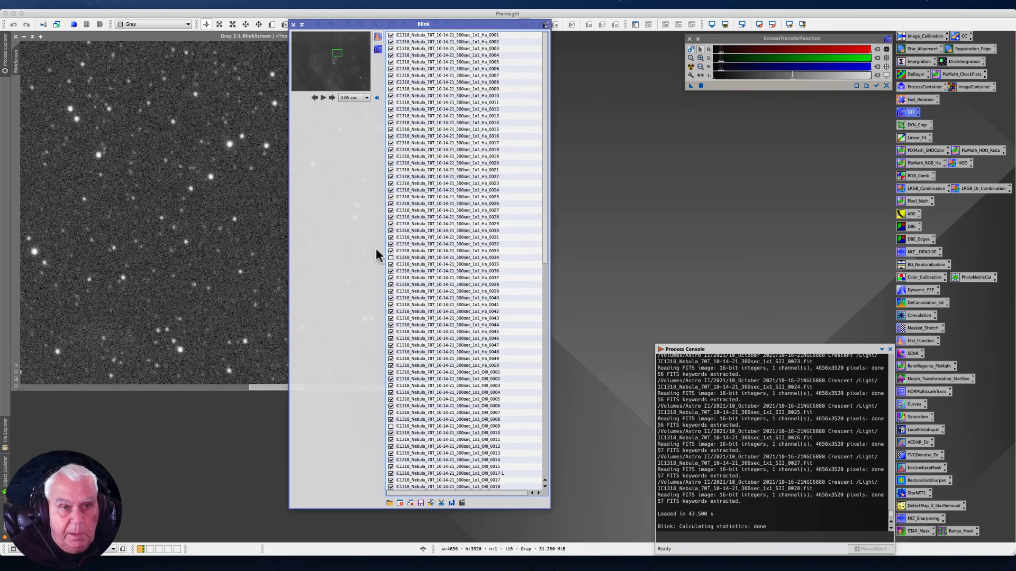
pyautogui.click(431, 34)
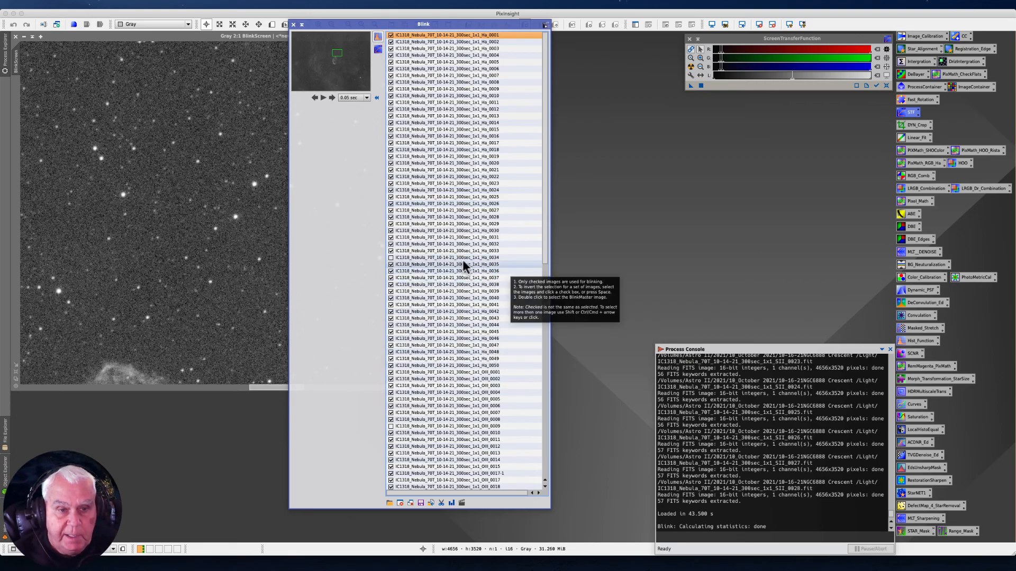
pyautogui.keyDown('shift'); pyautogui.click(433, 250); pyautogui.keyUp('shift')
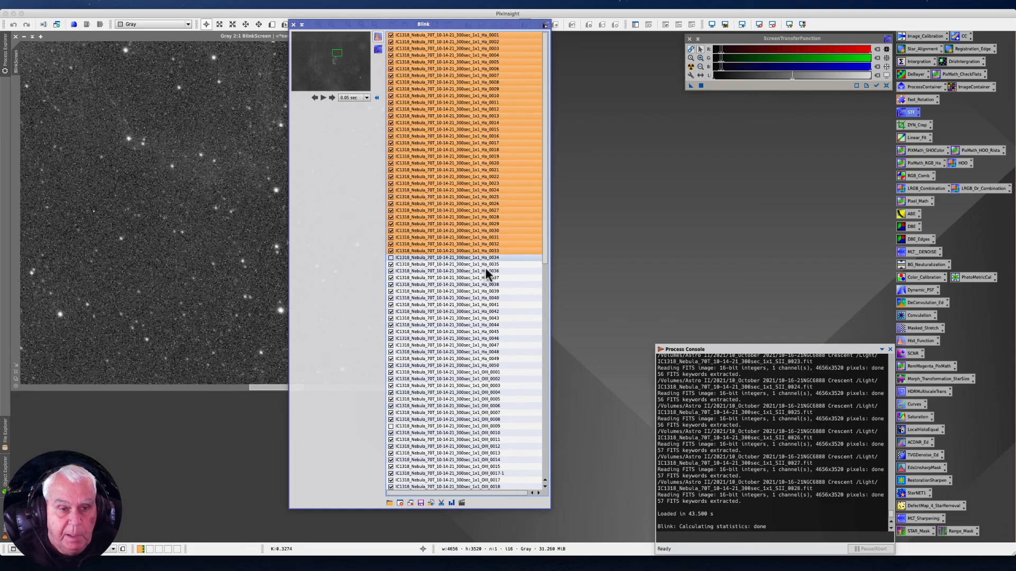
pyautogui.keyDown('super'); pyautogui.click(431, 264); pyautogui.keyUp('super')
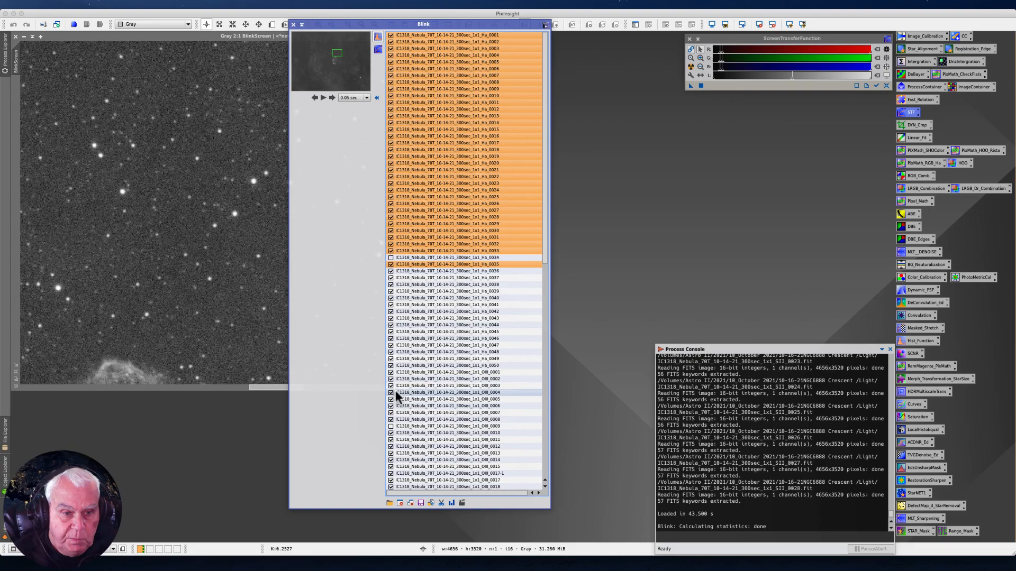
pyautogui.keyDown('shift'); pyautogui.click(425, 419); pyautogui.keyUp('shift')
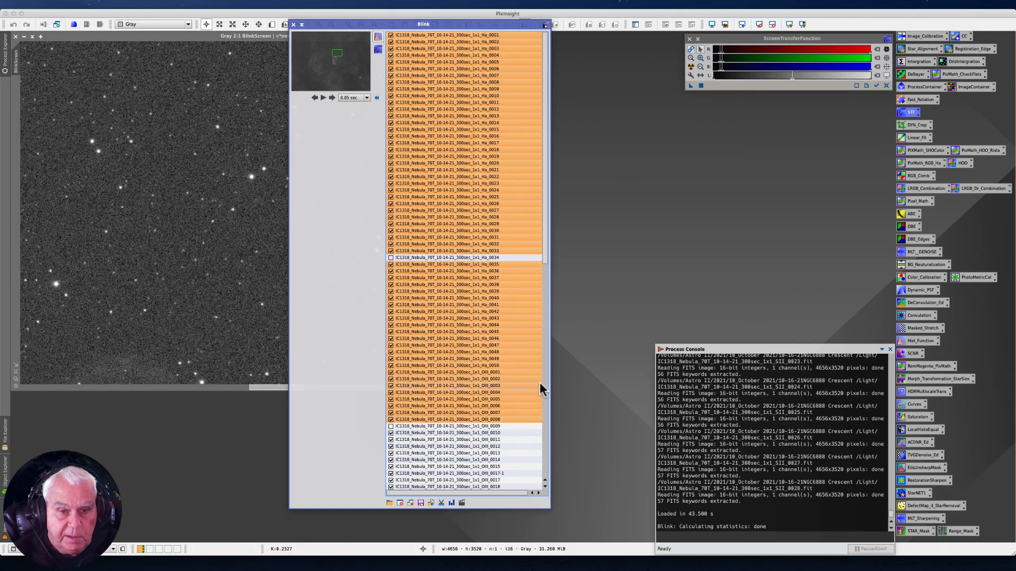
pyautogui.moveTo(546, 235); pyautogui.dragTo(557, 345)
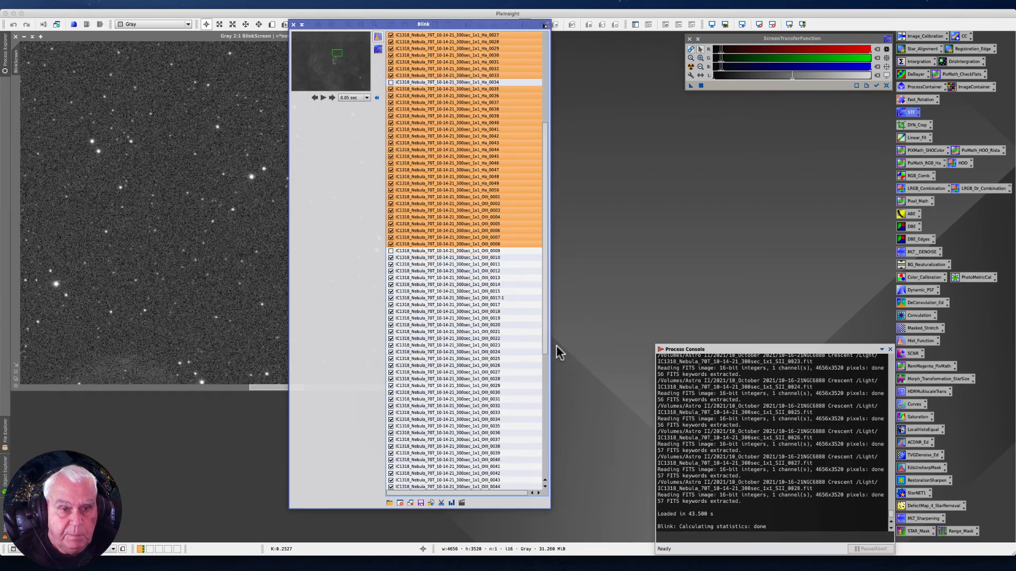
pyautogui.click(415, 258)
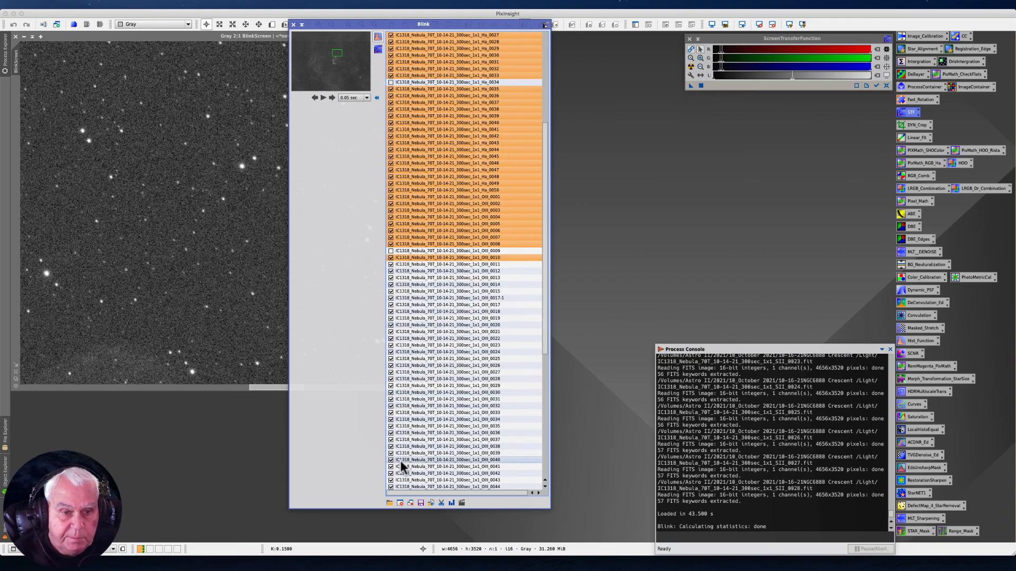
pyautogui.moveTo(545, 345); pyautogui.dragTo(550, 374)
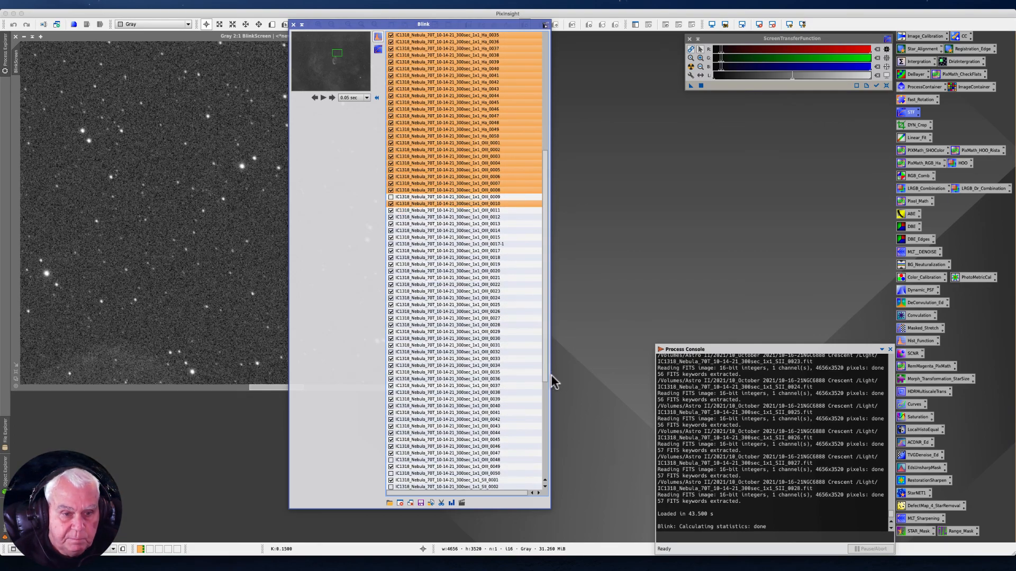
pyautogui.keyDown('shift'); pyautogui.click(396, 453); pyautogui.keyUp('shift')
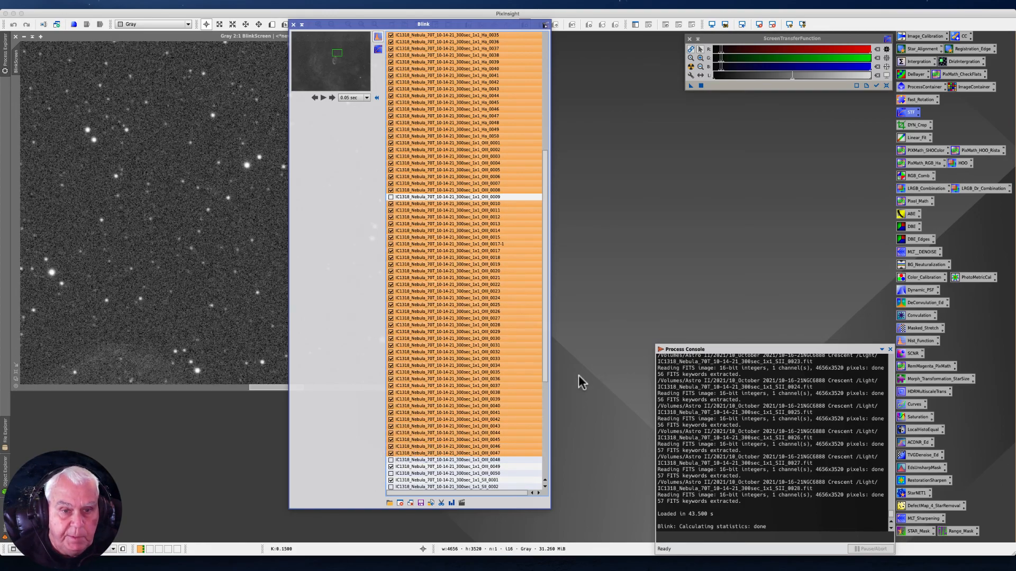
pyautogui.moveTo(543, 358); pyautogui.dragTo(555, 437)
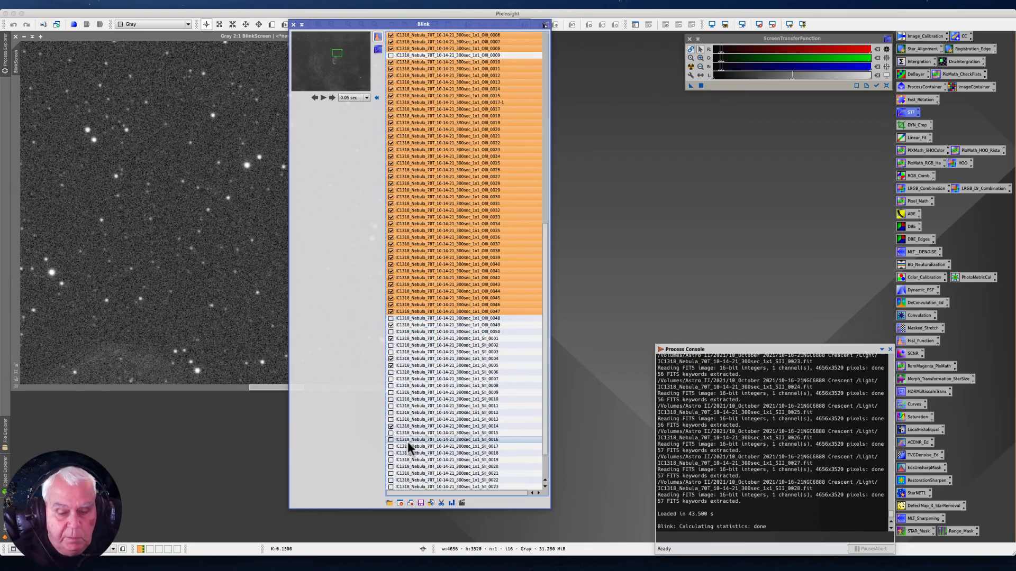
pyautogui.click(408, 324)
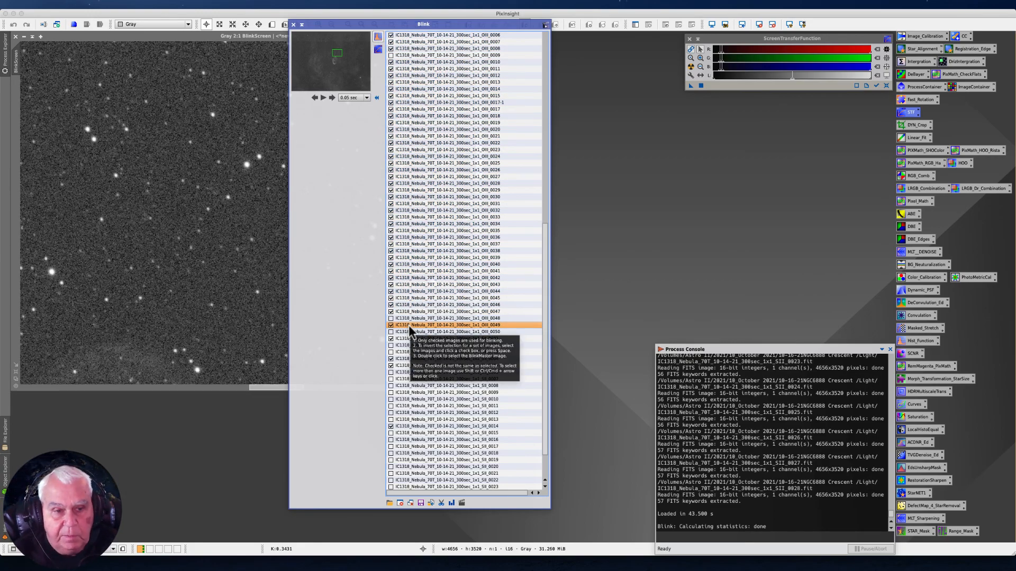
# - Select frames Ha_0001 through OIII_0008 in the Blink list, leaving out the excluded frame Ha_0034
pyautogui.moveTo(539, 312); pyautogui.dragTo(545, 42)
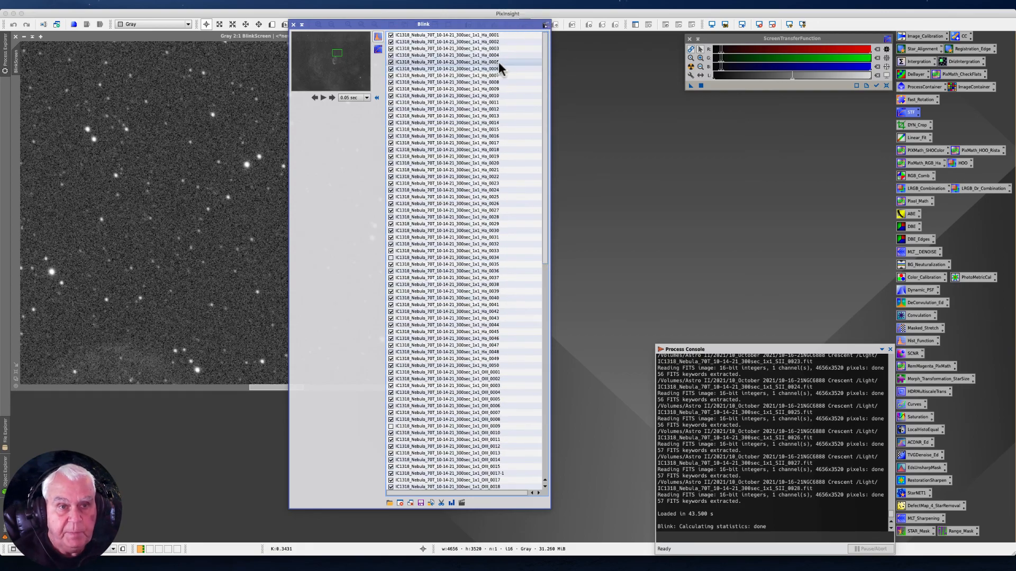
pyautogui.click(437, 34)
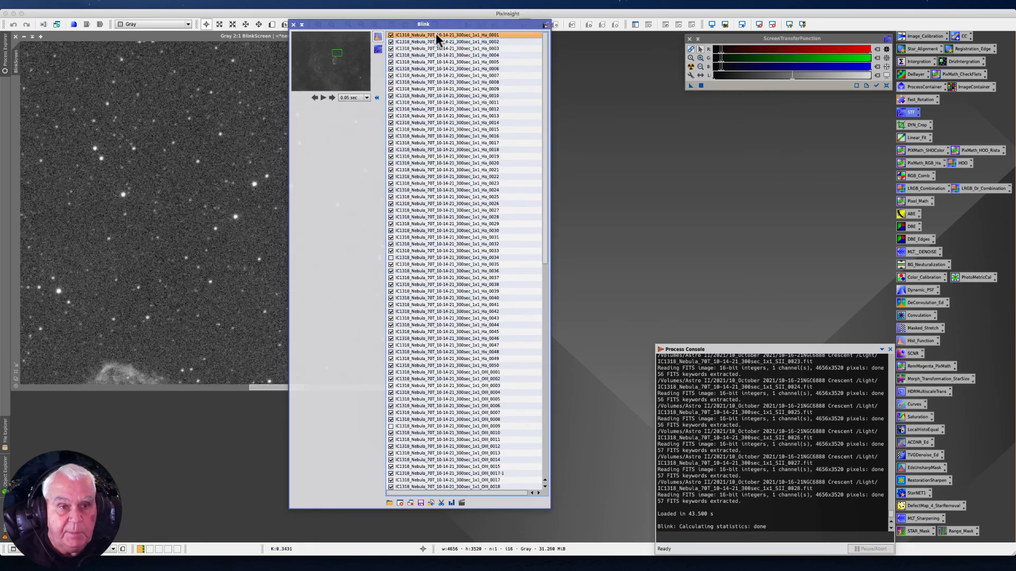
pyautogui.keyDown('shift'); pyautogui.click(416, 249); pyautogui.keyUp('shift')
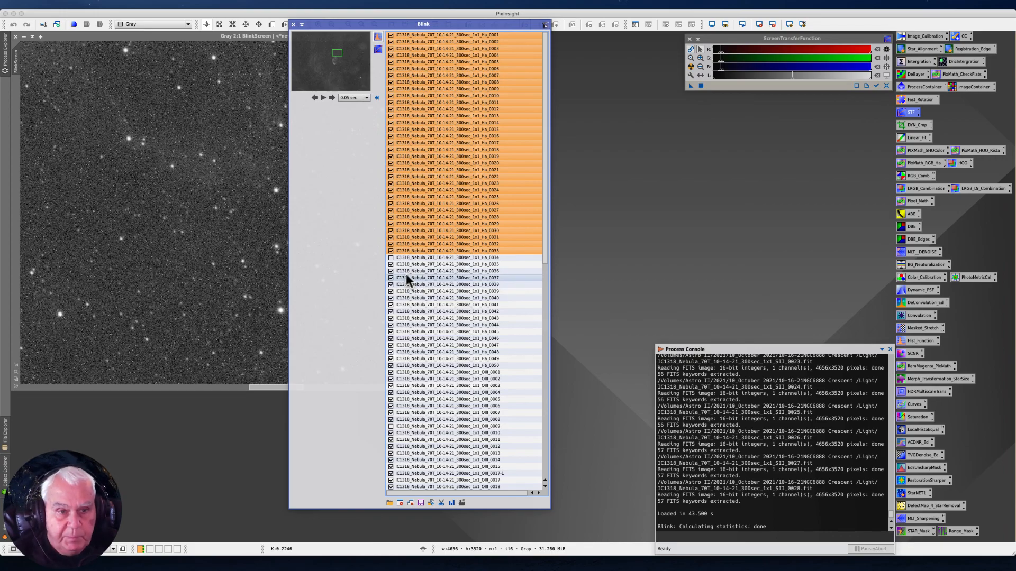
pyautogui.keyDown('super'); pyautogui.click(405, 264); pyautogui.keyUp('super')
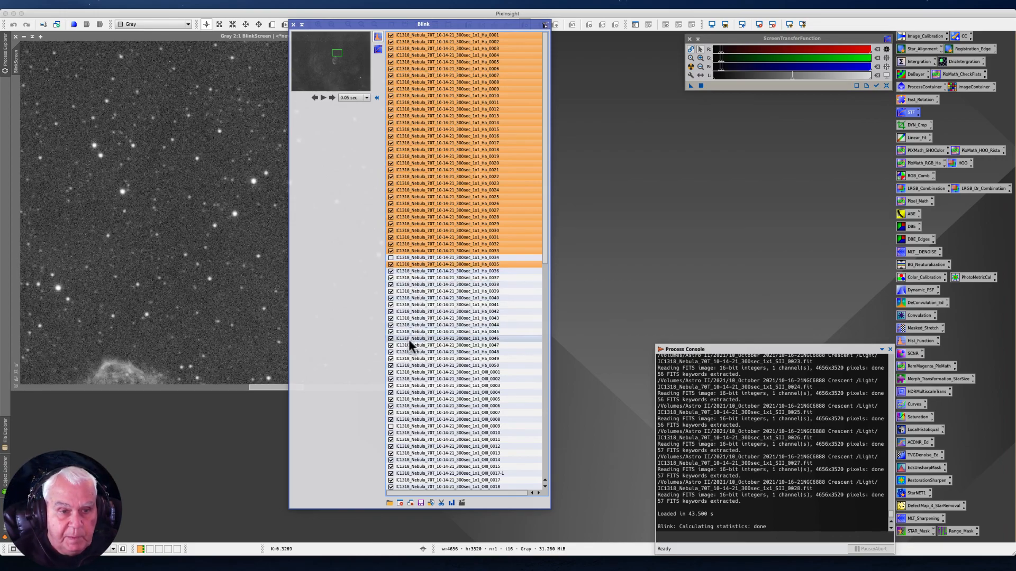
pyautogui.keyDown('shift'); pyautogui.click(403, 420); pyautogui.keyUp('shift')
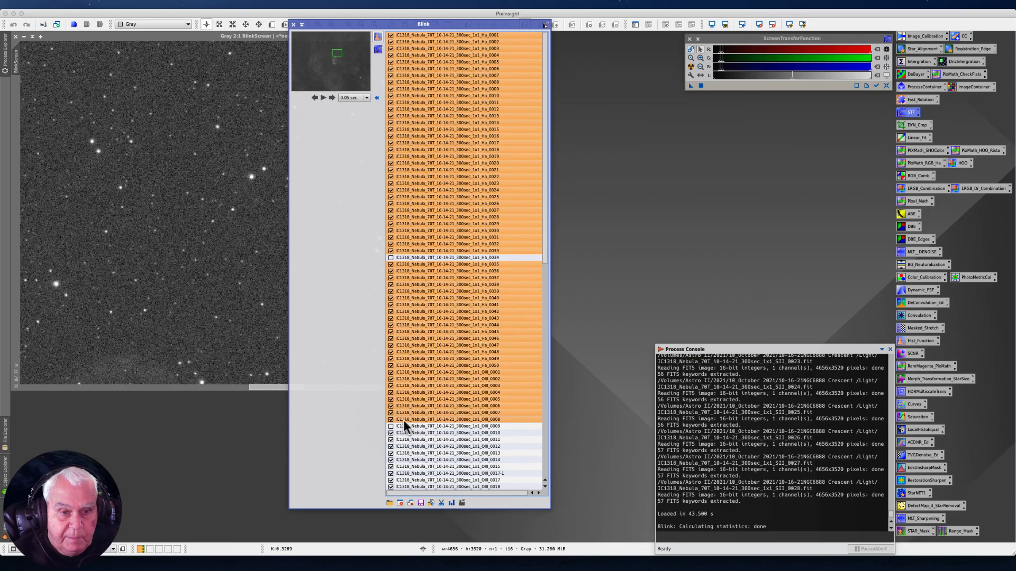
# - Add frames OIII_0010 to OIII_0047 and OIII_0049 to the selection, skipping the excluded OIII_0009 and OIII_0048
pyautogui.moveTo(547, 249); pyautogui.dragTo(544, 340)
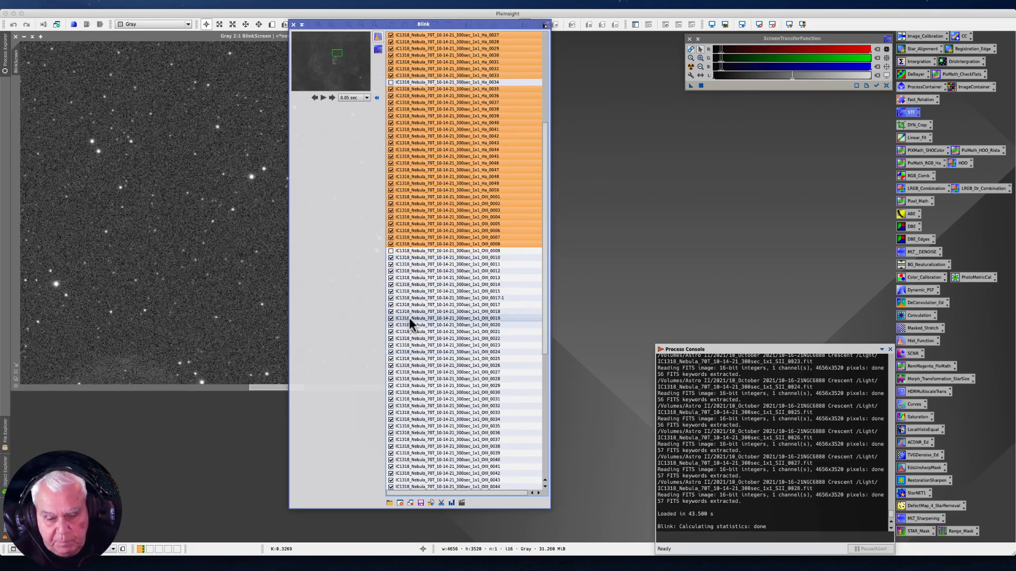
pyautogui.keyDown('super'); pyautogui.click(408, 258); pyautogui.keyUp('super')
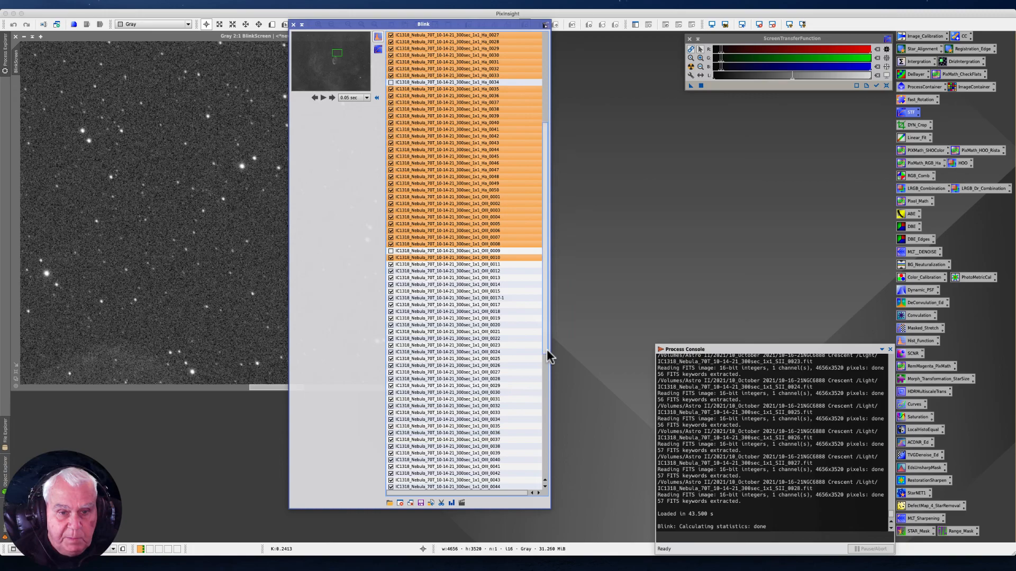
pyautogui.moveTo(546, 344); pyautogui.dragTo(561, 402)
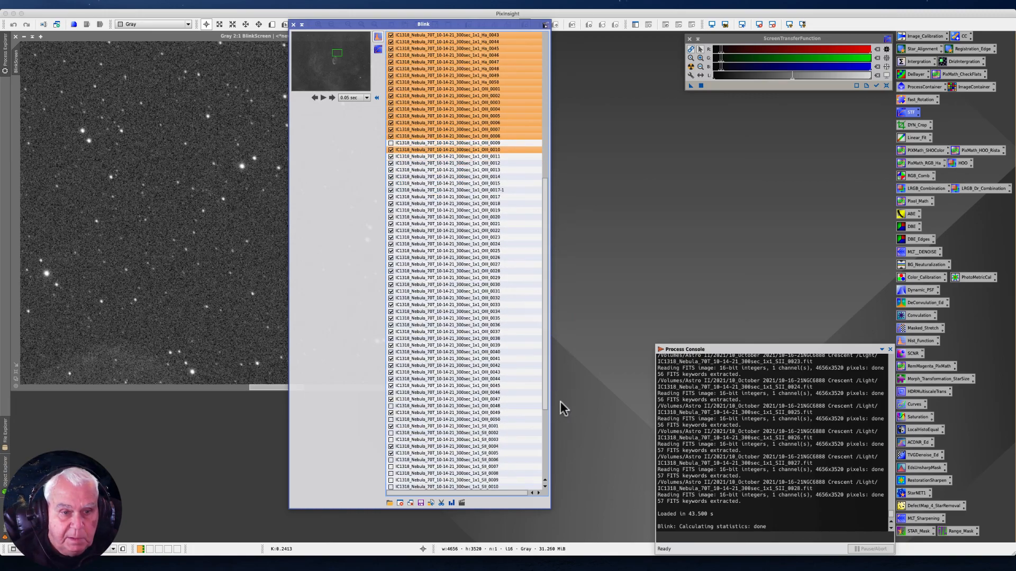
pyautogui.keyDown('shift'); pyautogui.click(395, 399); pyautogui.keyUp('shift')
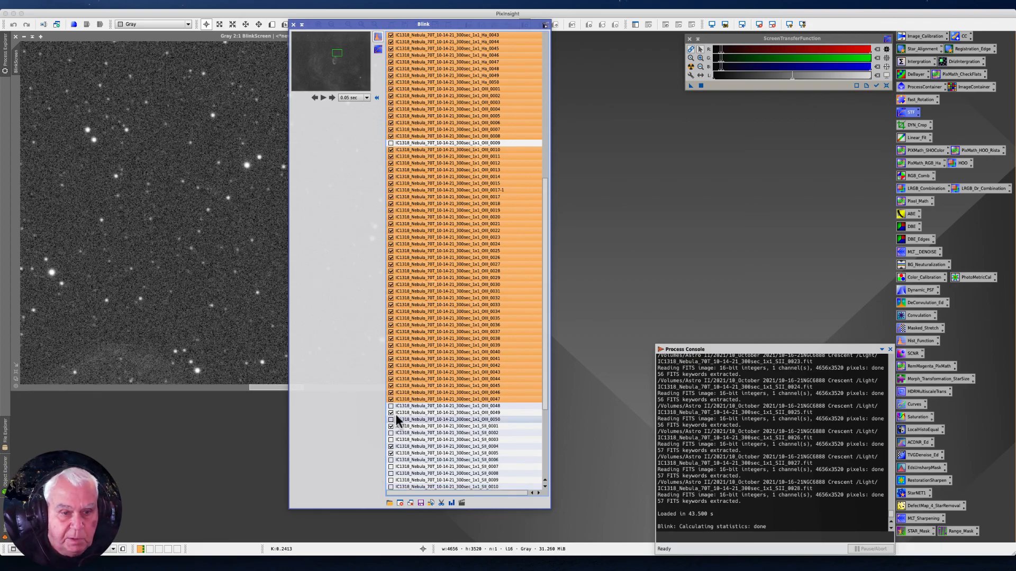
pyautogui.keyDown('super'); pyautogui.click(414, 414); pyautogui.keyUp('super')
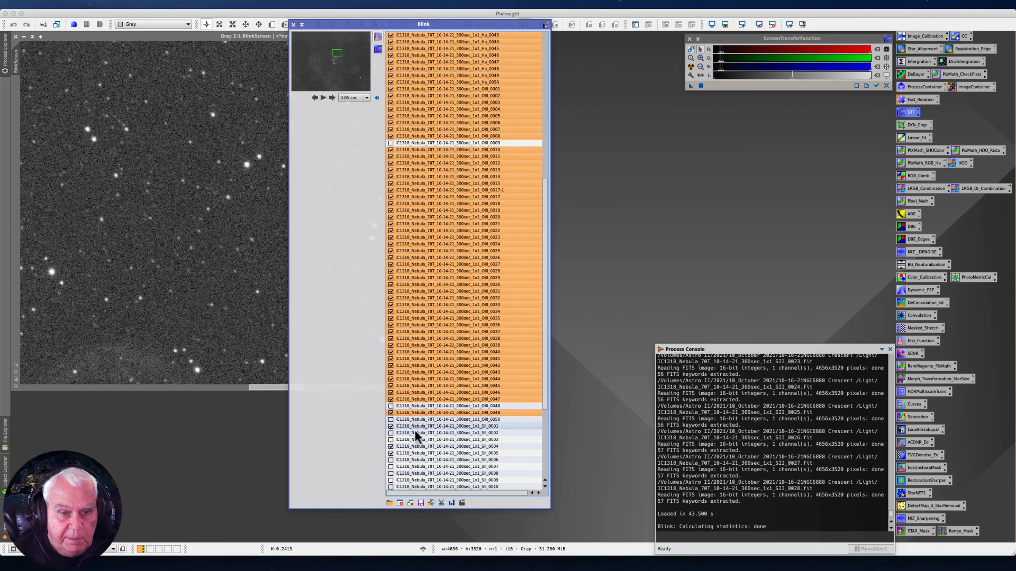
# - Add the included SII frames 0001, 0004, 0005, 0014 and 0026 to 0028 to the selection
pyautogui.keyDown('super'); pyautogui.click(414, 426); pyautogui.keyUp('super')
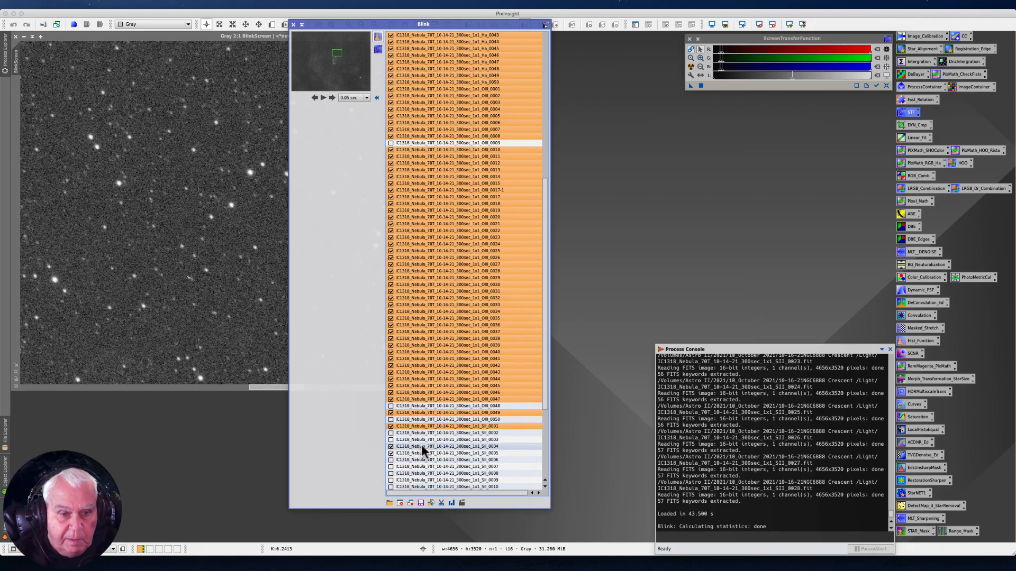
pyautogui.keyDown('super'); pyautogui.click(423, 446); pyautogui.keyUp('super')
pyautogui.keyDown('super'); pyautogui.click(427, 452); pyautogui.keyUp('super')
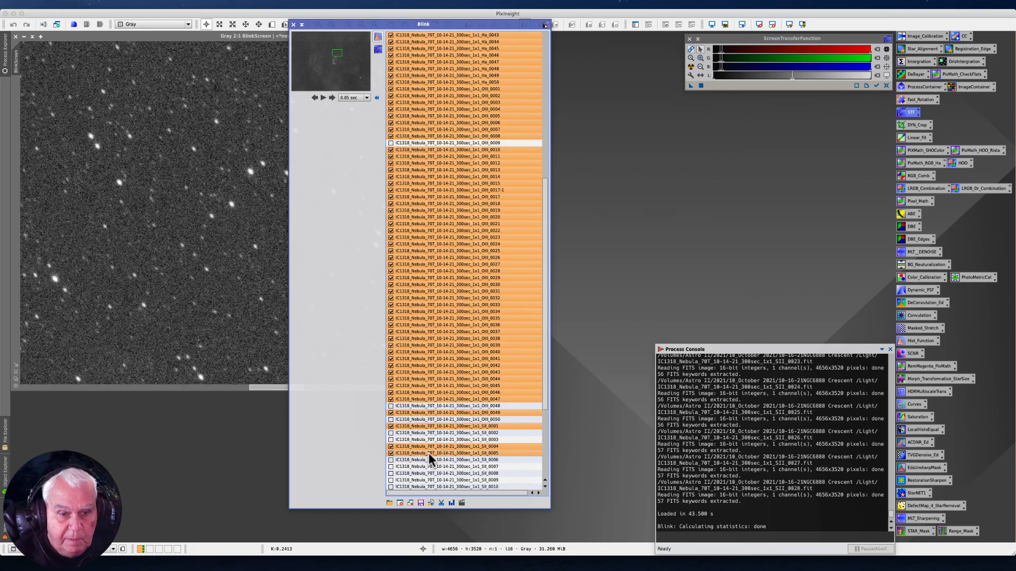
pyautogui.moveTo(548, 408); pyautogui.dragTo(544, 460)
pyautogui.keyDown('super'); pyautogui.click(445, 385); pyautogui.keyUp('super')
pyautogui.keyDown('super'); pyautogui.click(437, 465); pyautogui.keyUp('super')
pyautogui.keyDown('super'); pyautogui.click(438, 473); pyautogui.keyUp('super')
pyautogui.keyDown('super'); pyautogui.click(434, 481); pyautogui.keyUp('super')
pyautogui.click(546, 447)
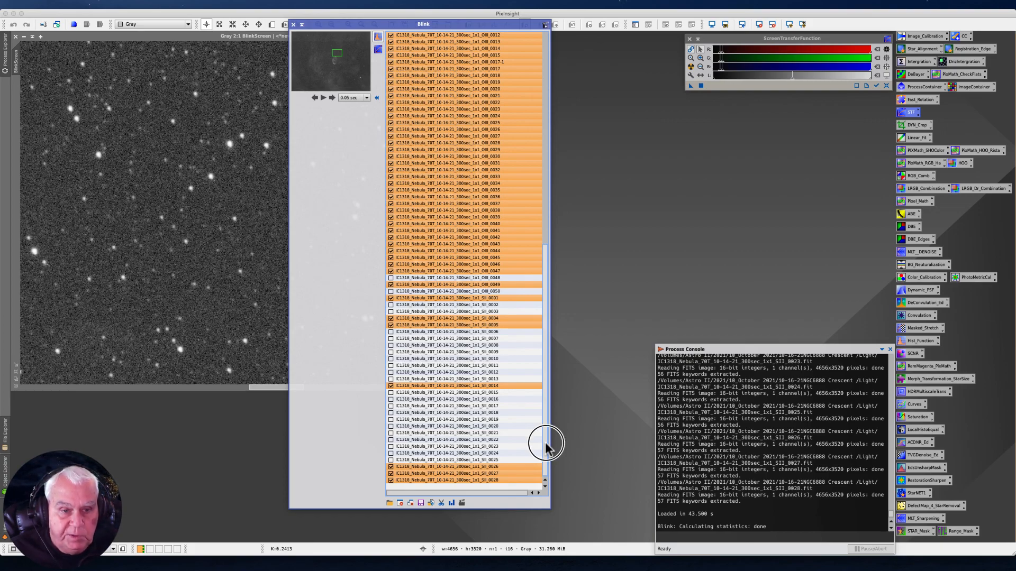
pyautogui.moveTo(547, 447)
pyautogui.mouseDown()
pyautogui.moveTo(559, 382)
pyautogui.moveTo(556, 236)
pyautogui.moveTo(559, 204)
pyautogui.moveTo(576, 206)
pyautogui.moveTo(548, 204)
pyautogui.moveTo(564, 295)
pyautogui.moveTo(555, 437)
pyautogui.mouseUp()
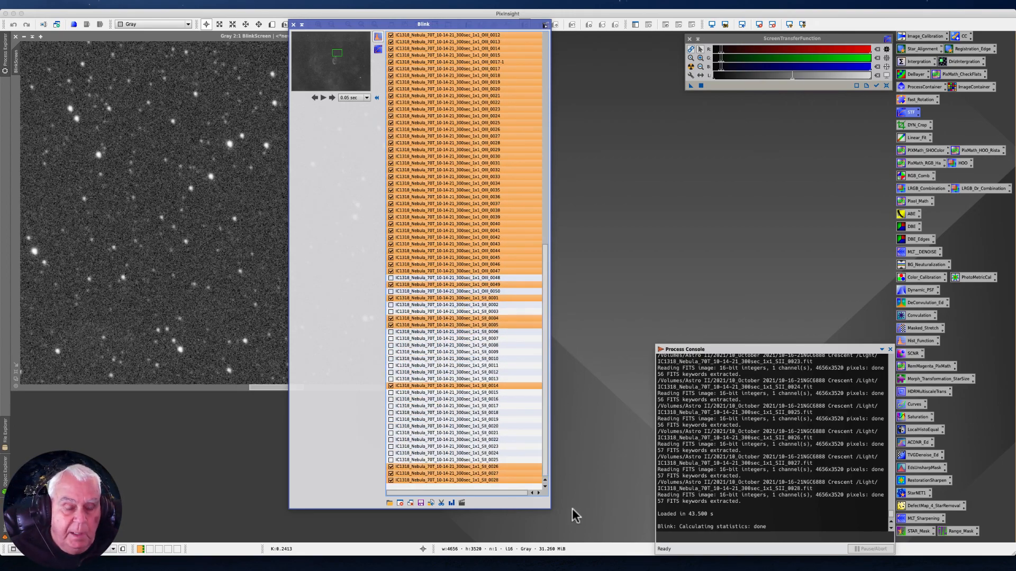
# - Start copying the selected files to a new location and browse to Astro II, 2021, 10_October 2021, 10-16-21NGC6888 Crescent
pyautogui.click(421, 503)
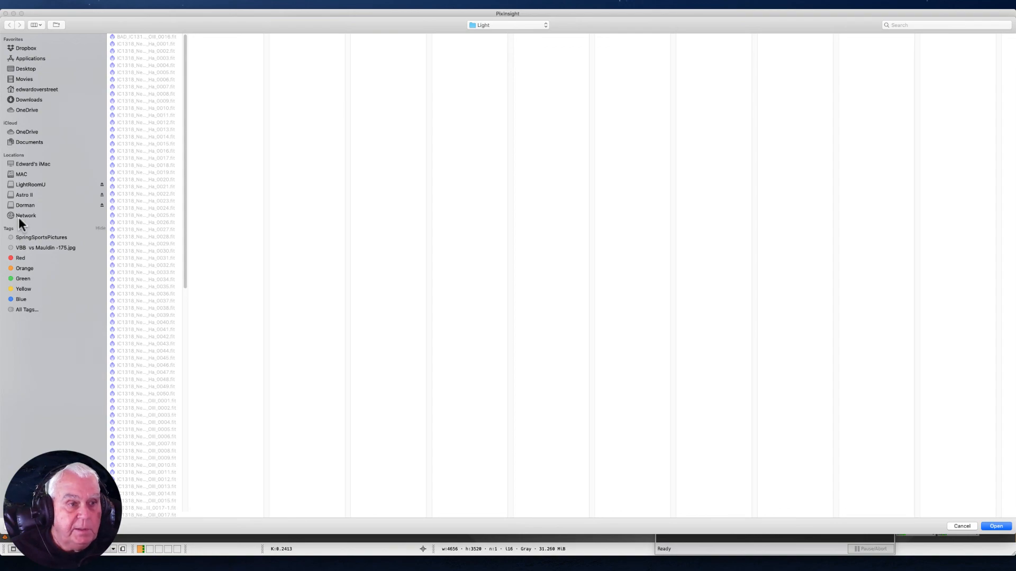
pyautogui.click(21, 195)
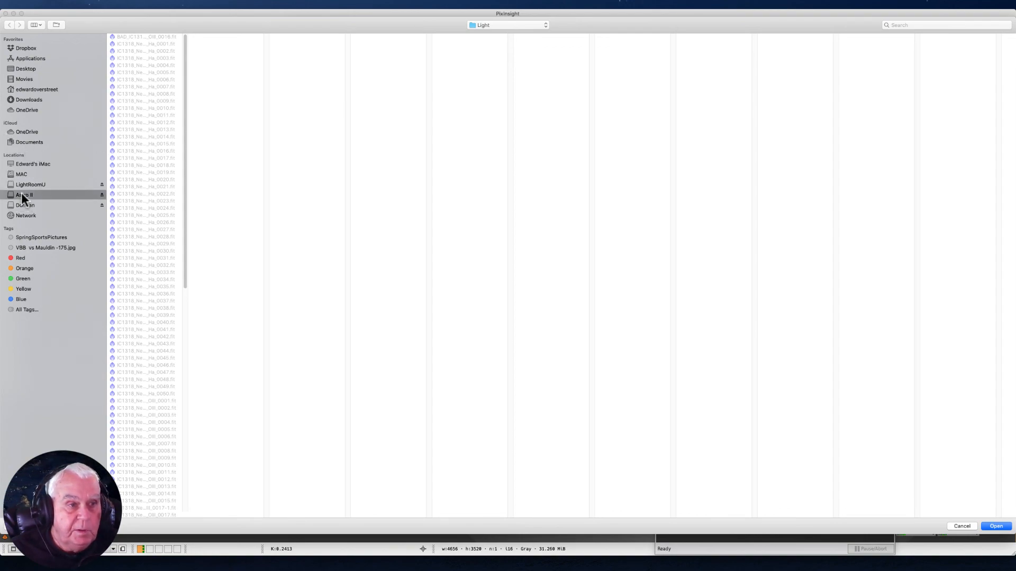
pyautogui.click(122, 44)
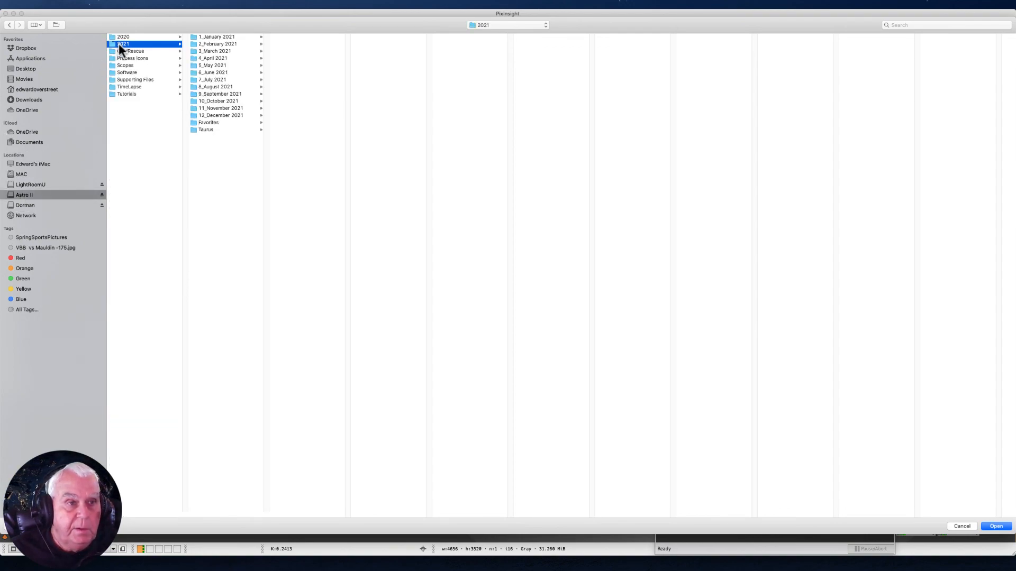
pyautogui.click(222, 101)
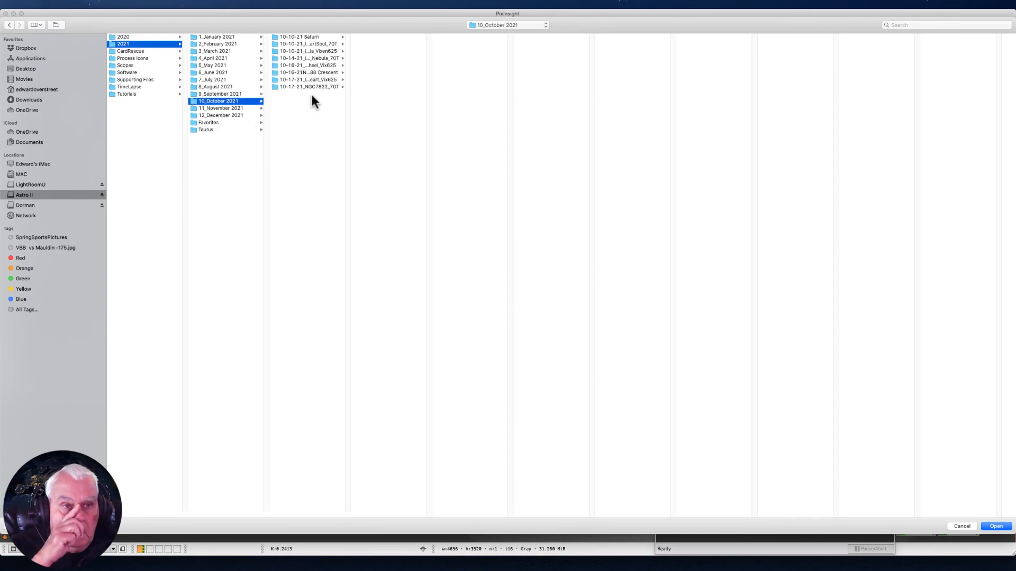
pyautogui.click(317, 73)
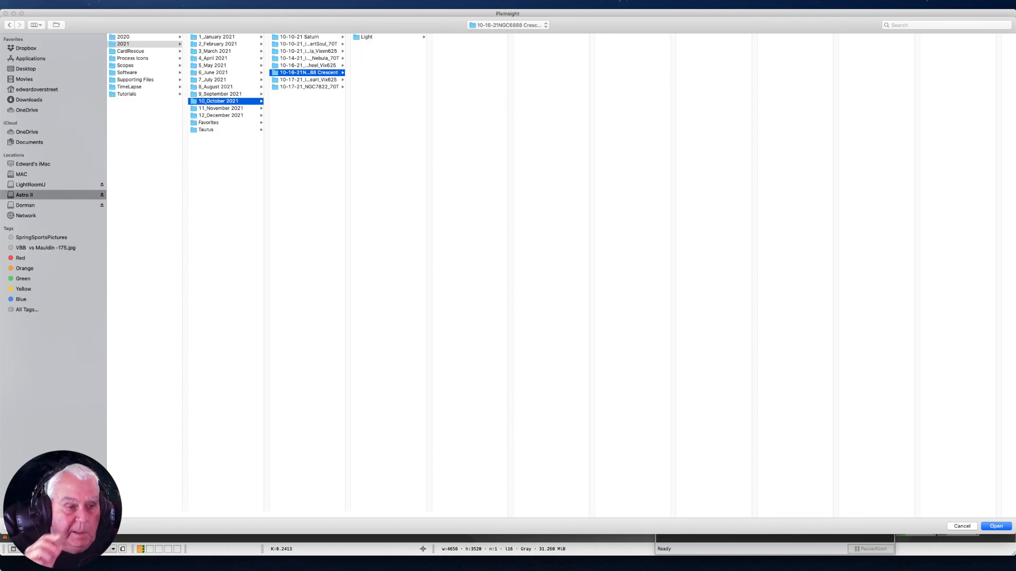
# - Create a folder named Blink inside the Crescent folder and copy the selected frames into it
pyautogui.press('super+shift+n')
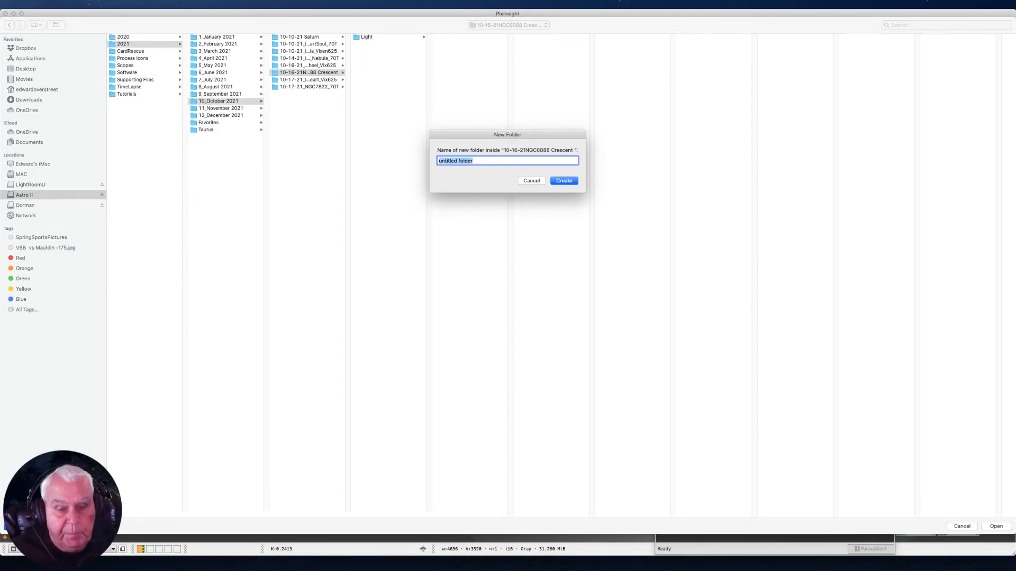
pyautogui.write('Blink')
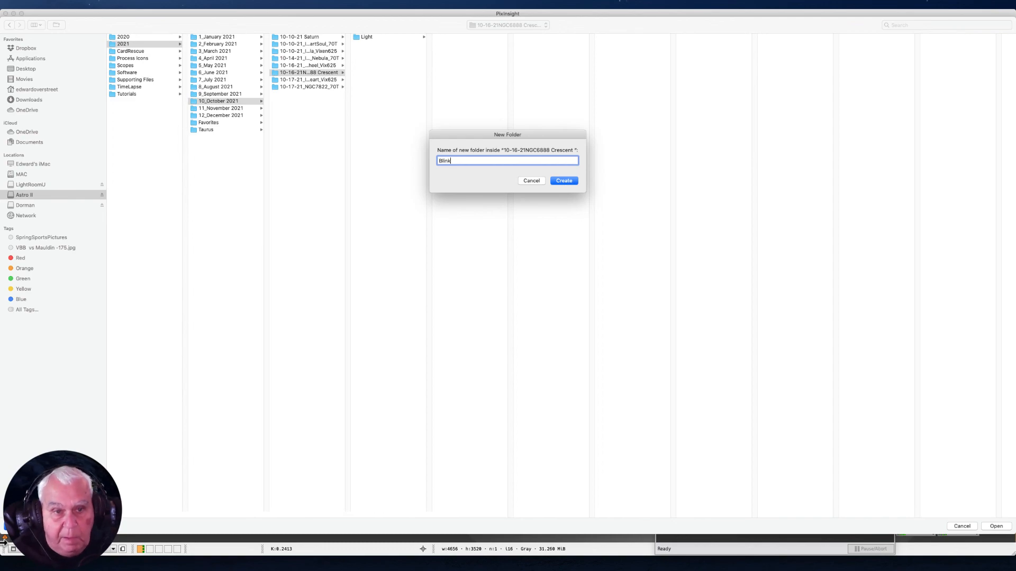
pyautogui.click(563, 181)
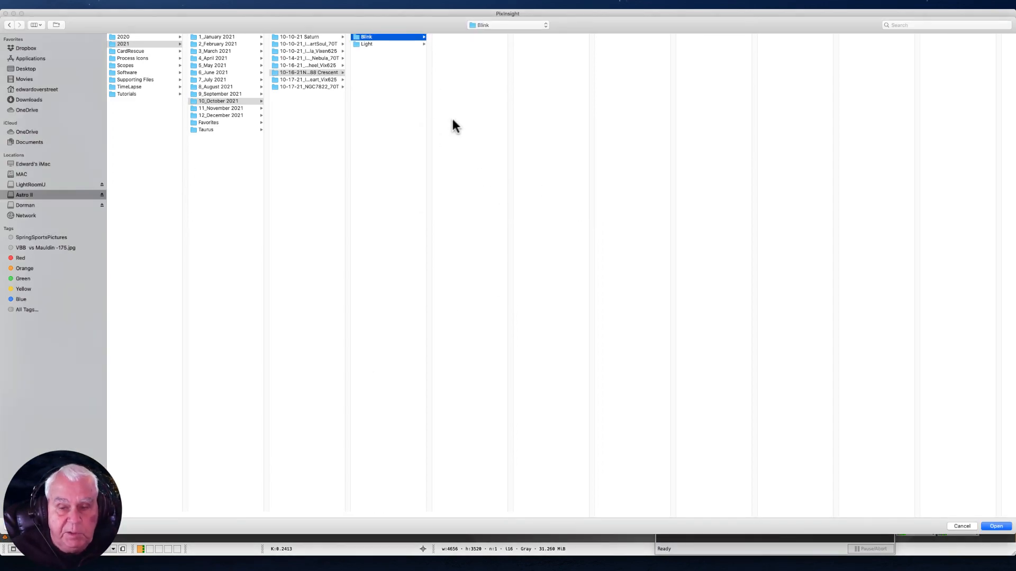
pyautogui.click(995, 527)
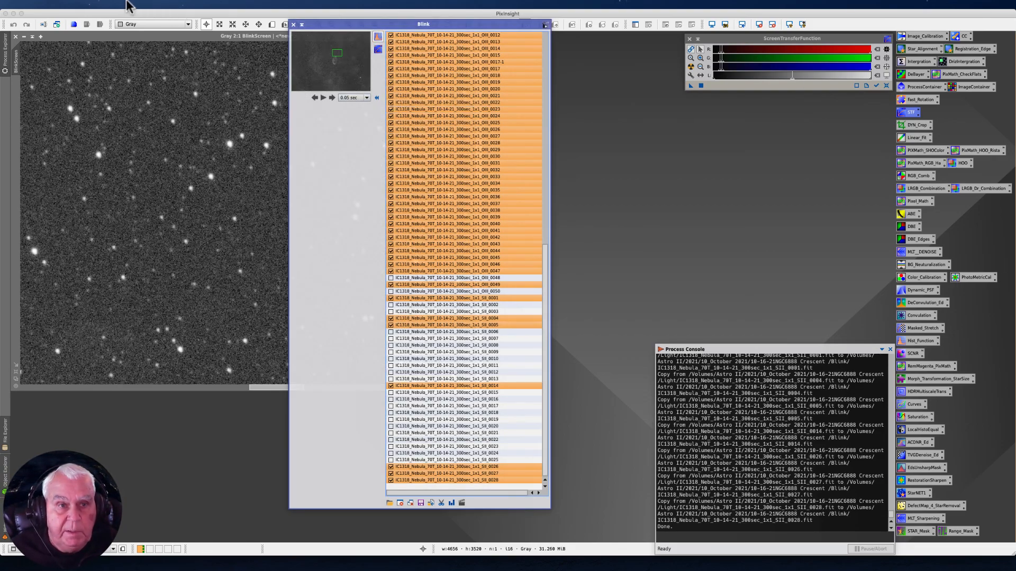
# - Close the Blink window, switch to Finder and open the 2021 folder on the Astro II drive
pyautogui.click(291, 25)
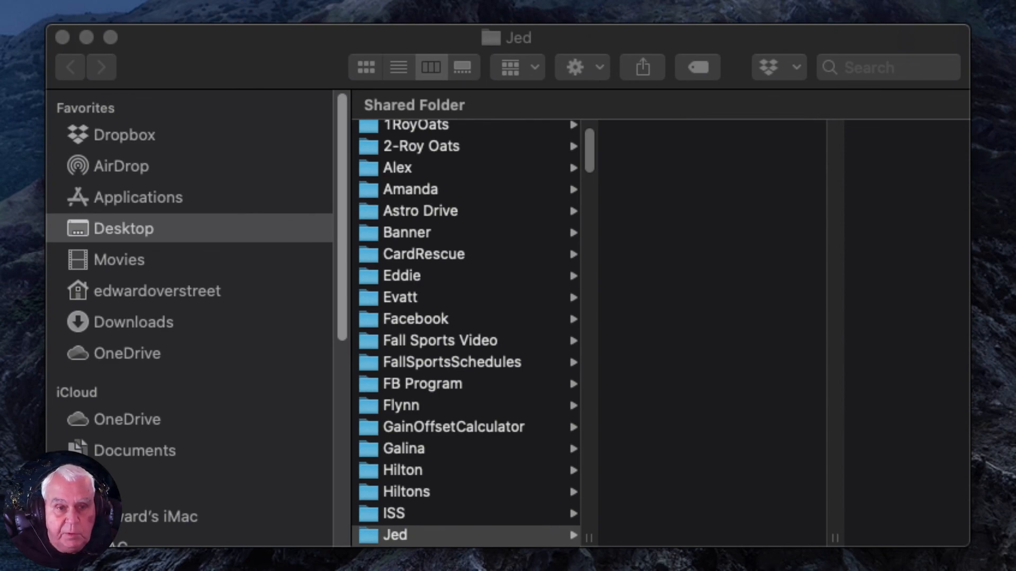
pyautogui.scroll(-3, 72, 444)
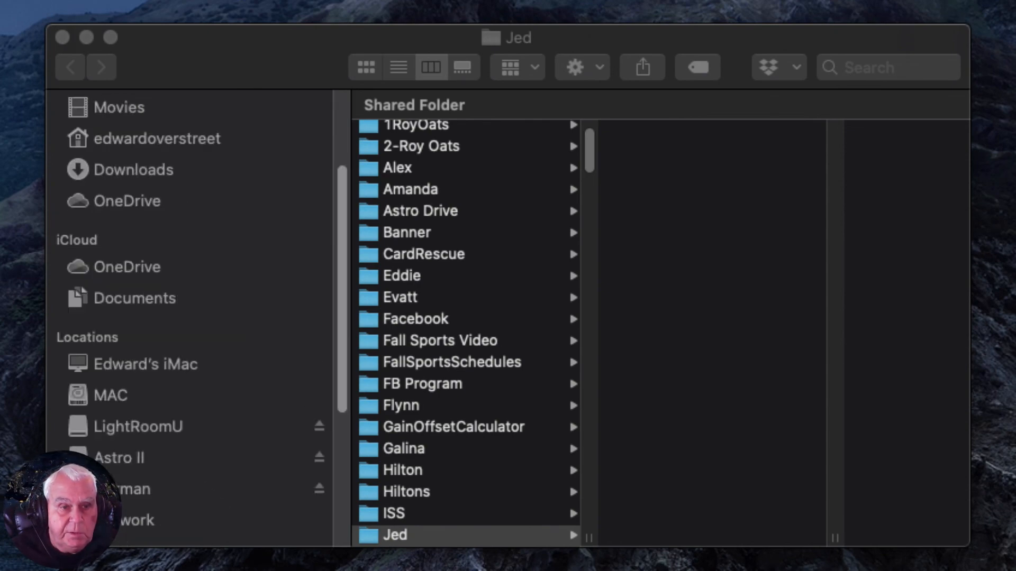
pyautogui.scroll(-3, 53, 447)
pyautogui.click(118, 292)
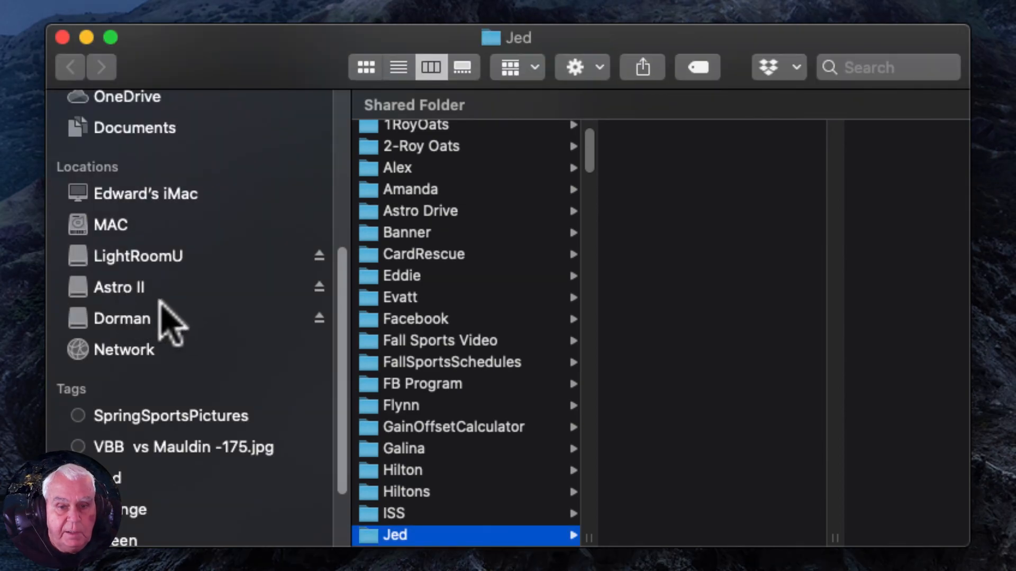
pyautogui.click(130, 292)
pyautogui.click(438, 126)
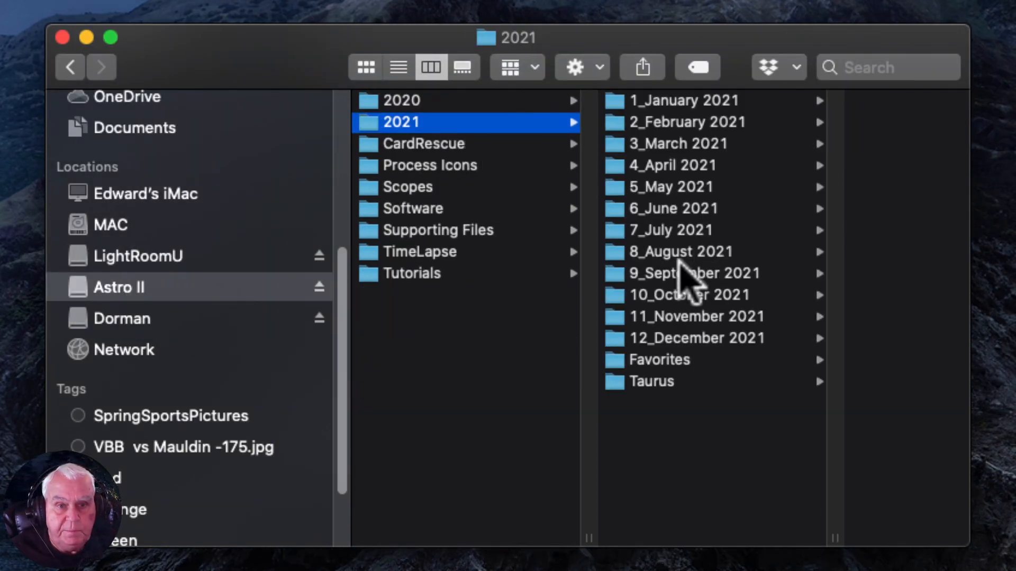
# - Open the Blink folder inside 10_October 2021, 10-16-21NGC6888 Crescent
pyautogui.click(667, 276)
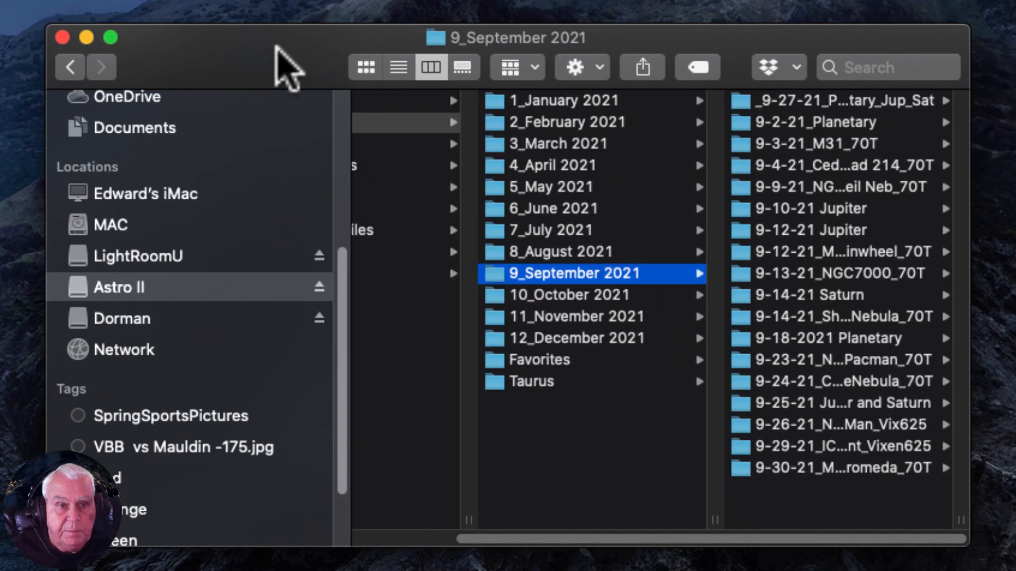
pyautogui.moveTo(280, 49); pyautogui.dragTo(278, 49)
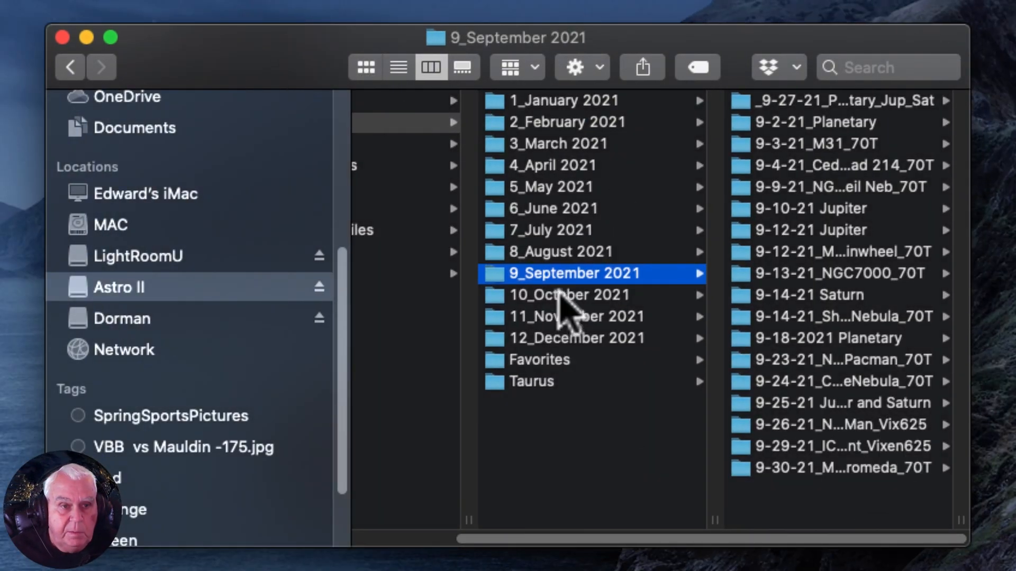
pyautogui.click(582, 295)
pyautogui.click(907, 205)
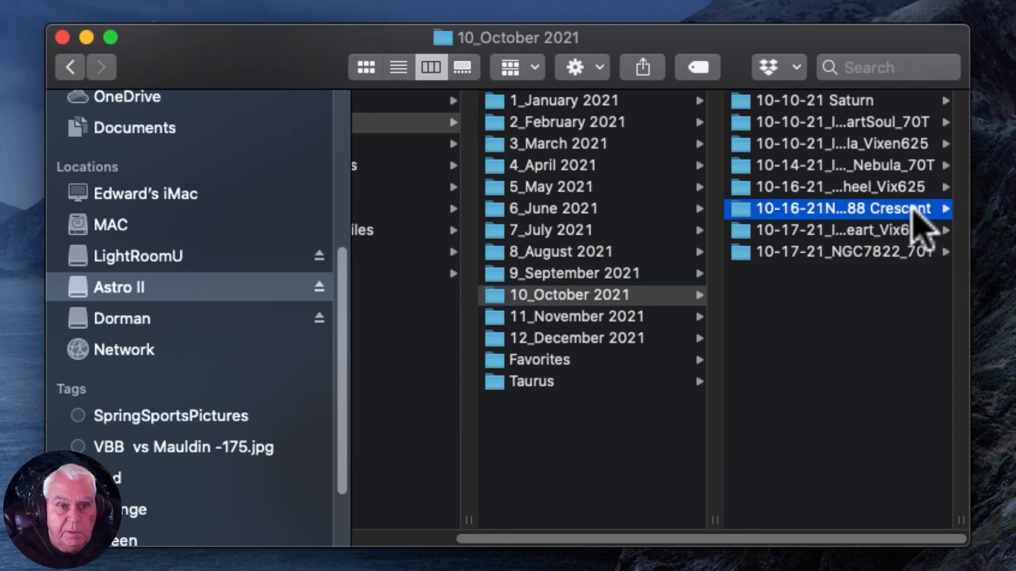
pyautogui.click(758, 100)
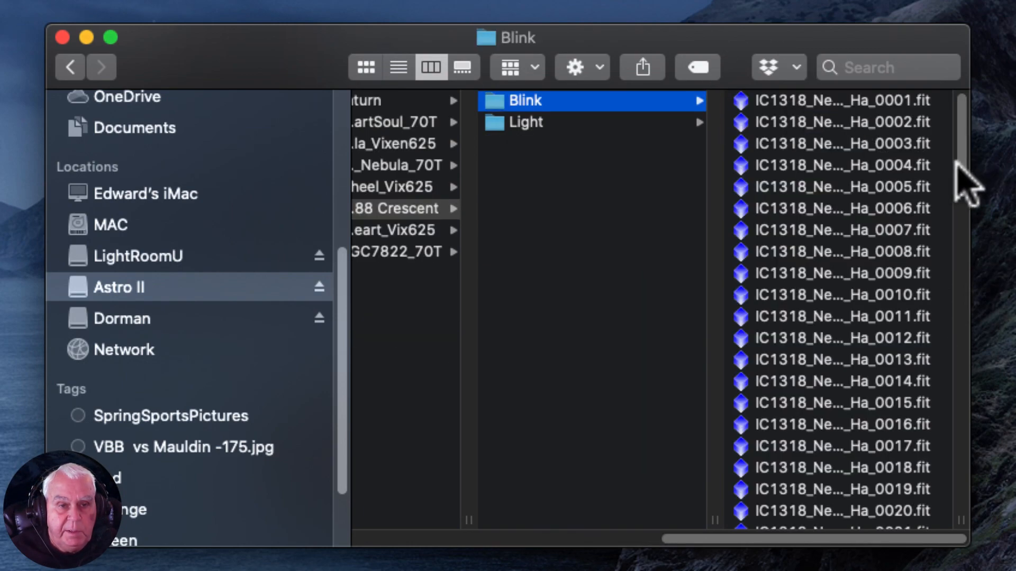
# - Enlarge the Finder window and select the copied Ha frames from Ha_0001 to Ha_0050 to check their count
pyautogui.moveTo(972, 531); pyautogui.dragTo(998, 454)
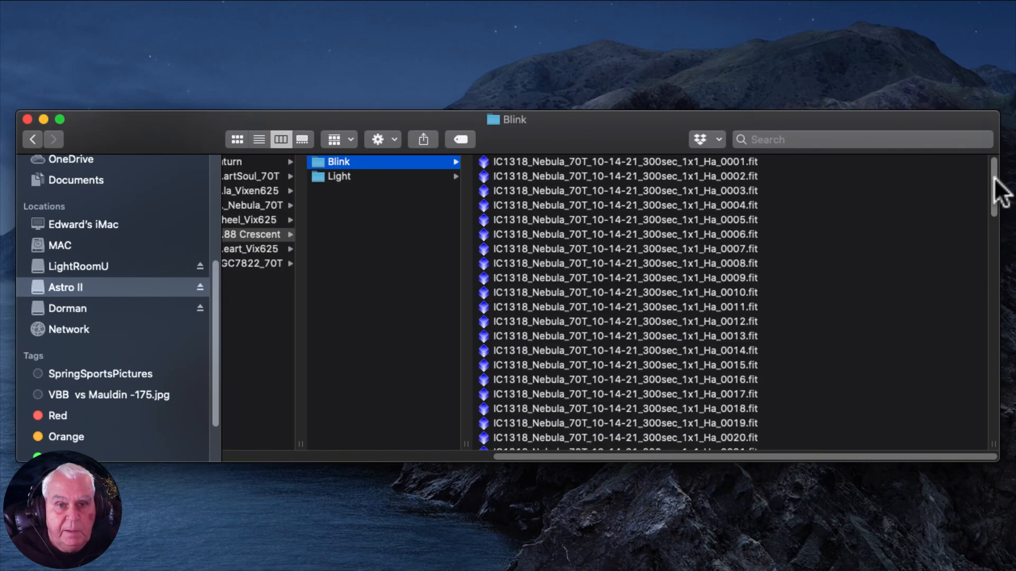
pyautogui.click(745, 162)
pyautogui.moveTo(798, 185); pyautogui.dragTo(810, 295)
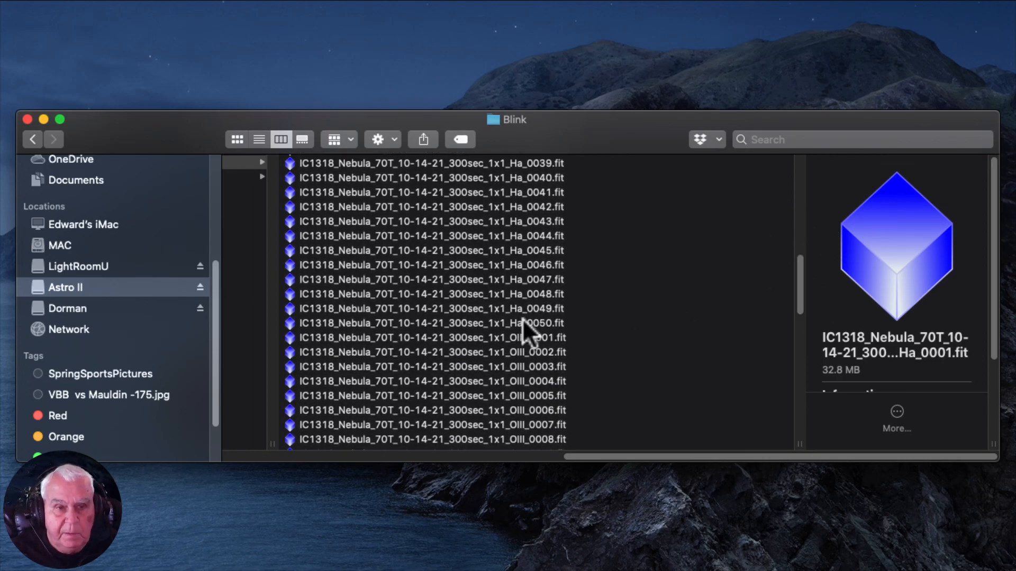
pyautogui.keyDown('shift'); pyautogui.click(529, 324); pyautogui.keyUp('shift')
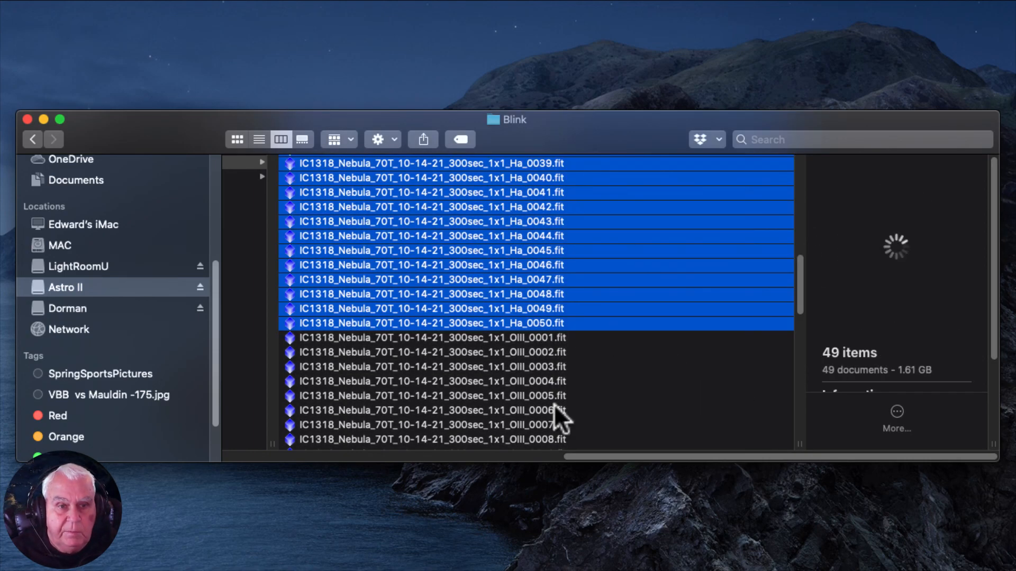
# - Select the copied OIII frames from OIII_0001 to OIII_0049 to check their count
pyautogui.click(526, 342)
pyautogui.moveTo(802, 290); pyautogui.dragTo(819, 408)
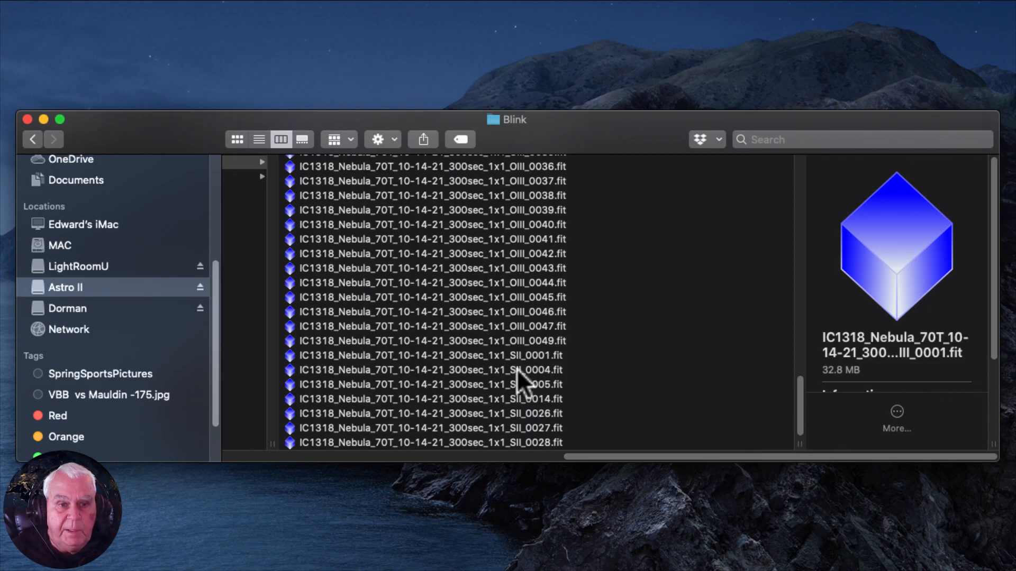
pyautogui.keyDown('shift'); pyautogui.click(518, 340); pyautogui.keyUp('shift')
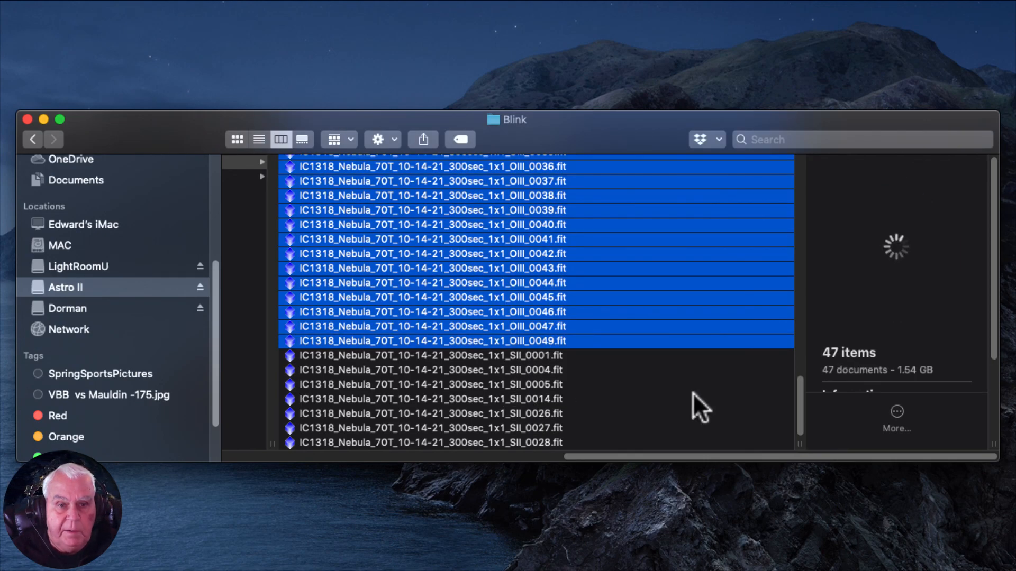
# - Select the copied SII frames from SII_0001 to SII_0028 to check their count, and close the Finder window
pyautogui.click(494, 355)
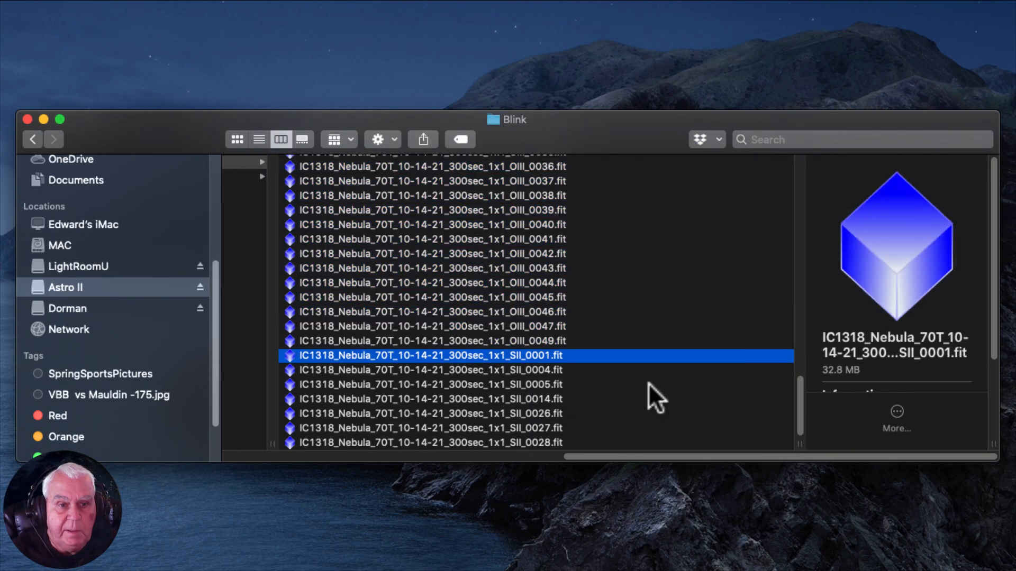
pyautogui.keyDown('shift'); pyautogui.click(537, 444); pyautogui.keyUp('shift')
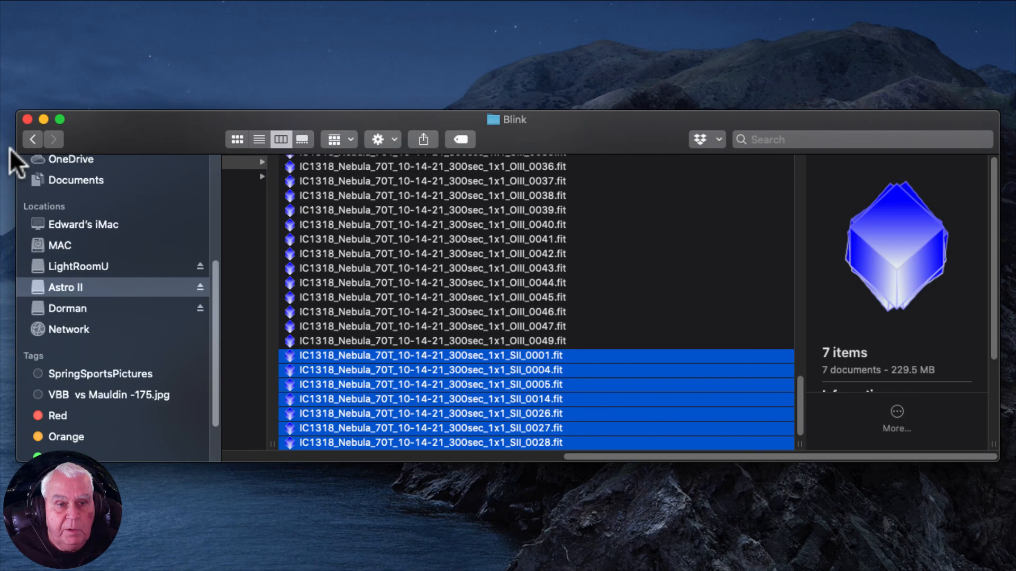
pyautogui.click(28, 119)
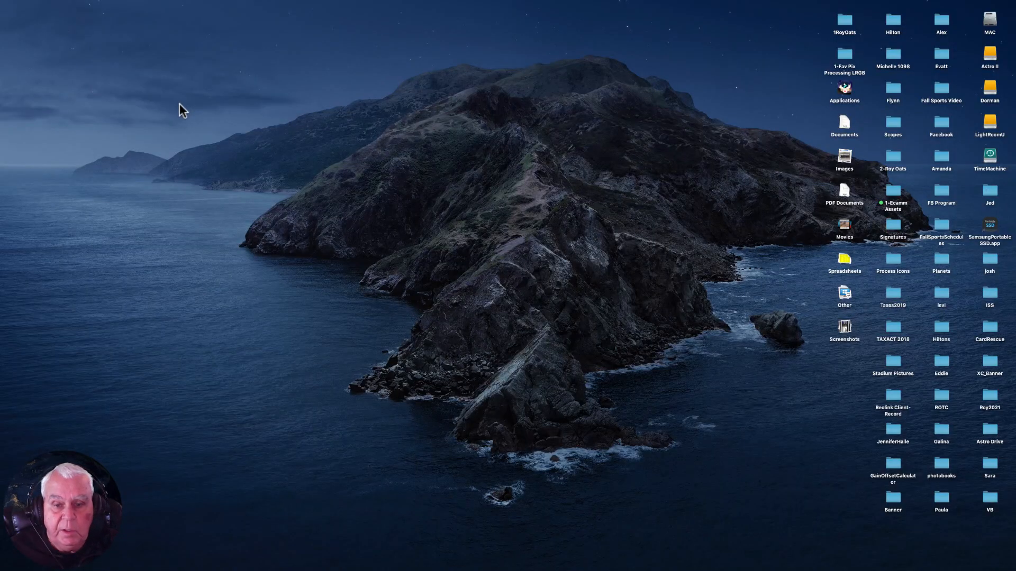